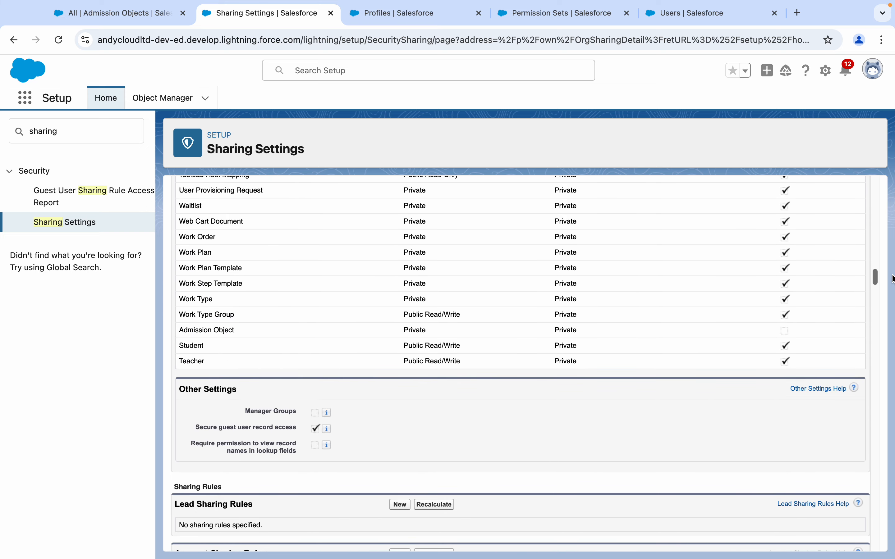
- Review the Admission Object's organization-wide default, the profile's custom object permissions and the permission sets list
{"action": "double_click", "coordinate": [409, 331]}
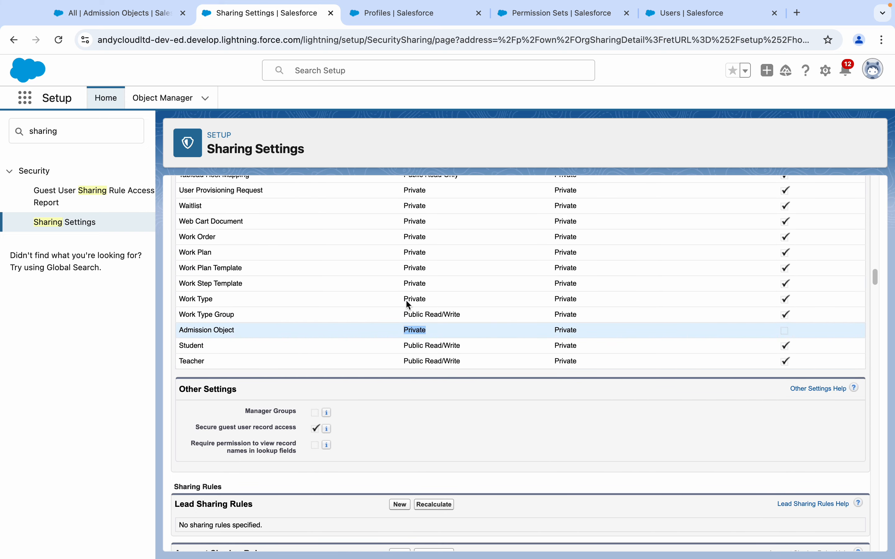
{"action": "left_click", "coordinate": [402, 31]}
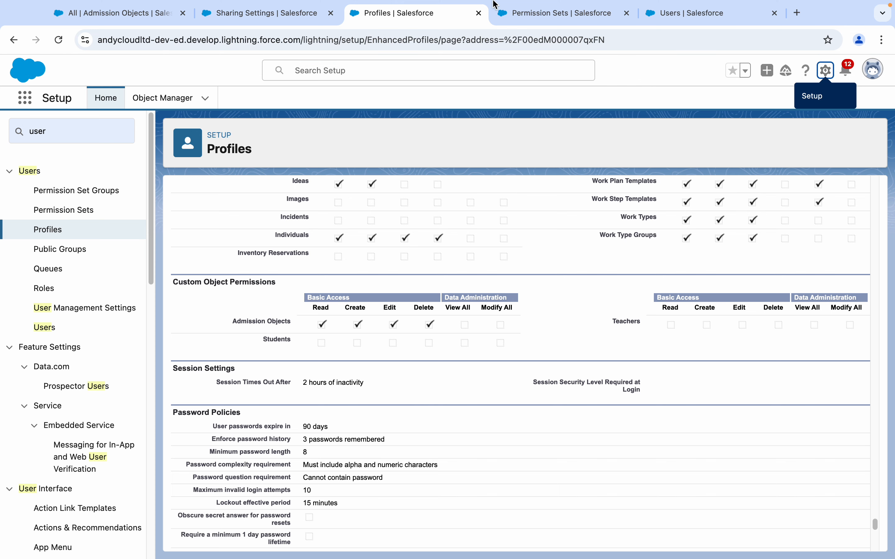
{"action": "left_click", "coordinate": [532, 13]}
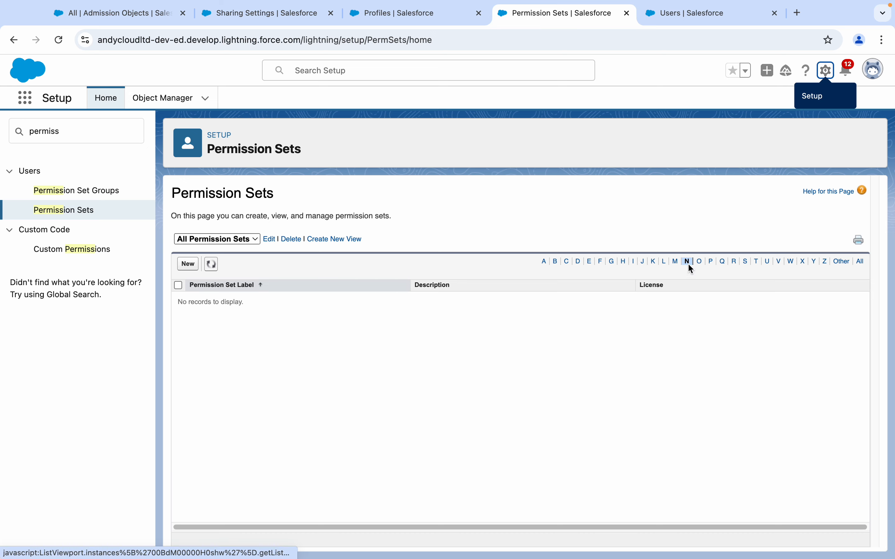
- Log in as New User 1 from the list of all users
{"action": "left_click", "coordinate": [677, 15]}
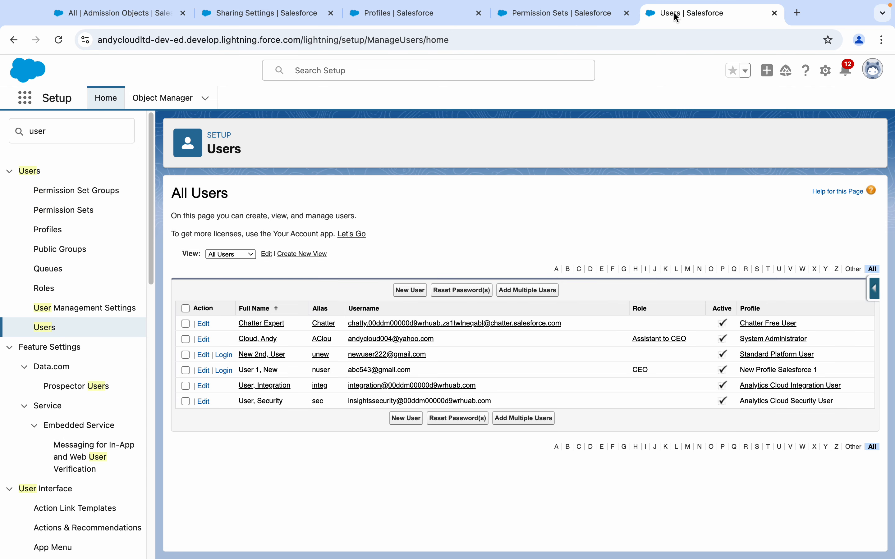
{"action": "left_click", "coordinate": [224, 371]}
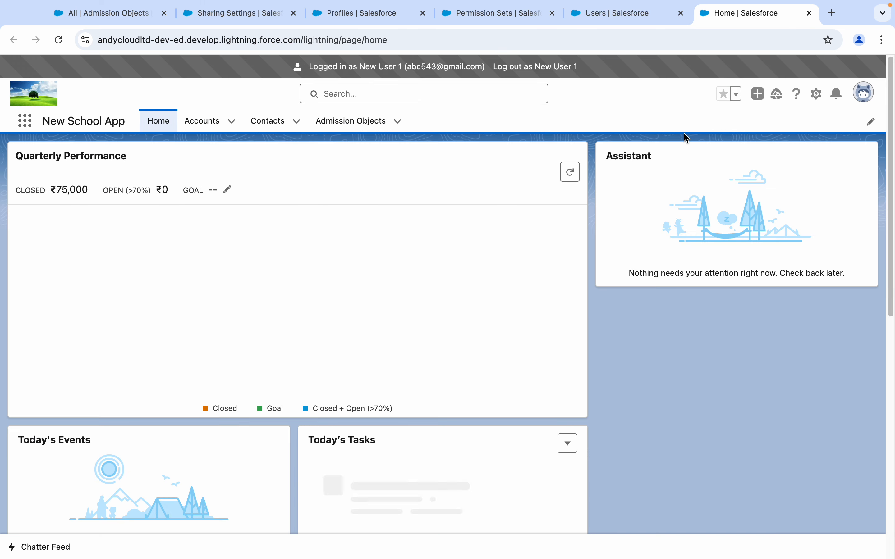
- Recheck the Admission Object row in the organization-wide defaults of Sharing Settings
{"action": "left_click", "coordinate": [224, 8]}
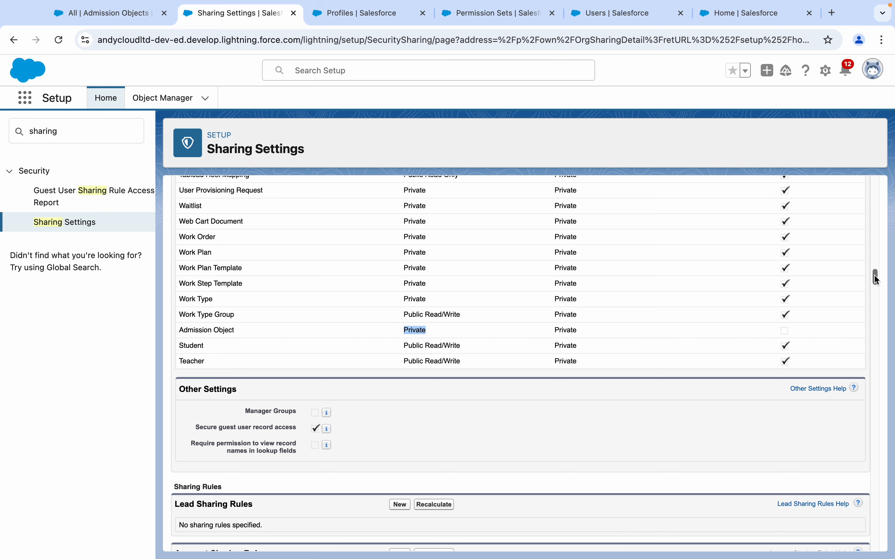
{"action": "scroll", "coordinate": [876, 278], "scroll_direction": "up", "scroll_amount": 15}
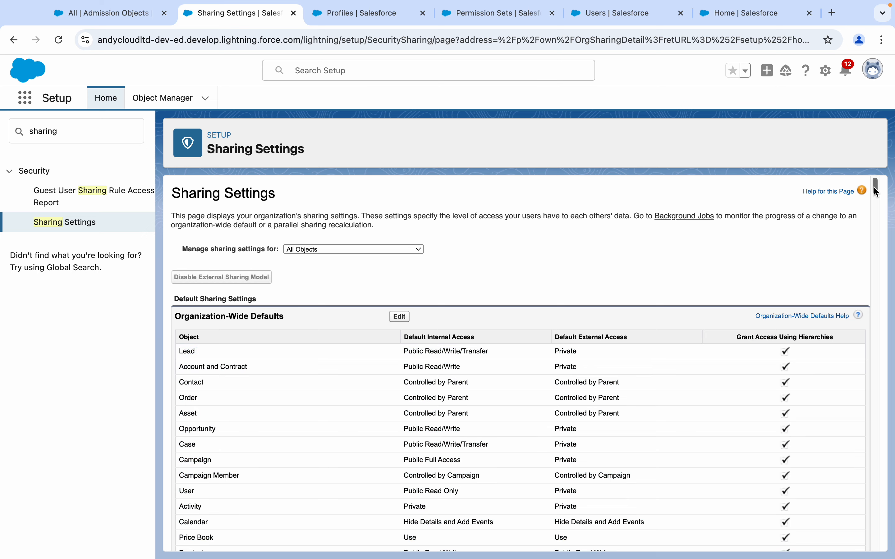
{"action": "left_click_drag", "start_coordinate": [875, 191], "coordinate": [892, 274]}
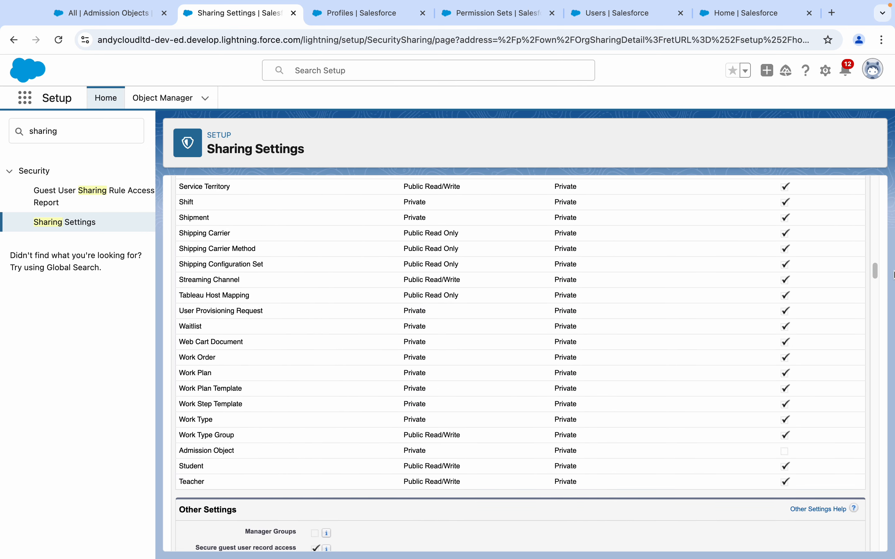
- In the New User 1 session, show the All list of Admission Objects and dismiss the Go Mobile prompt
{"action": "left_click", "coordinate": [746, 20]}
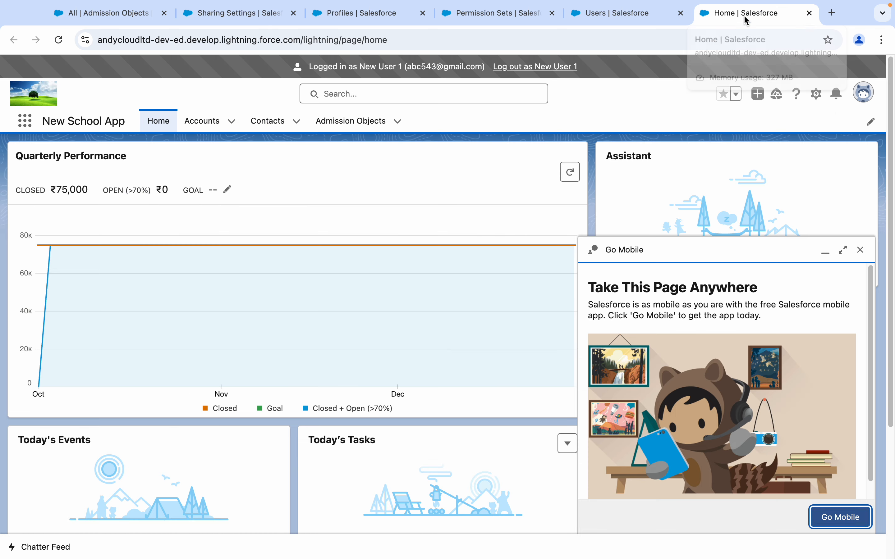
{"action": "left_click", "coordinate": [348, 121]}
{"action": "left_click", "coordinate": [397, 121]}
{"action": "left_click", "coordinate": [361, 269]}
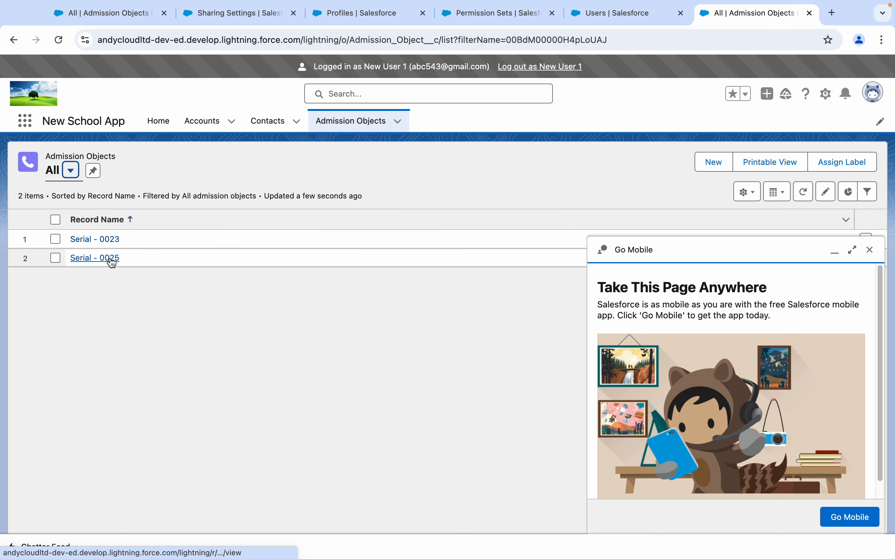
{"action": "left_click", "coordinate": [869, 250]}
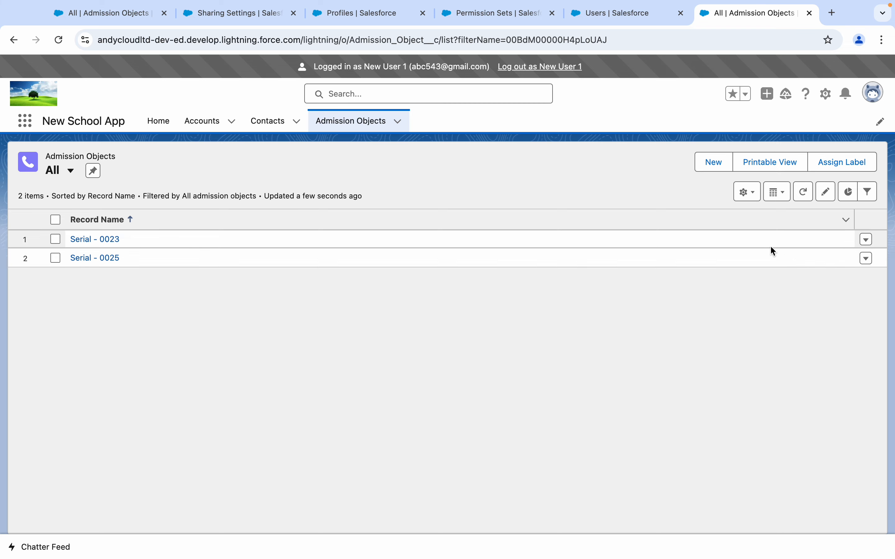
- Delete the Admission Object record Serial - 0025 after checking its owner and details
{"action": "left_click", "coordinate": [102, 258]}
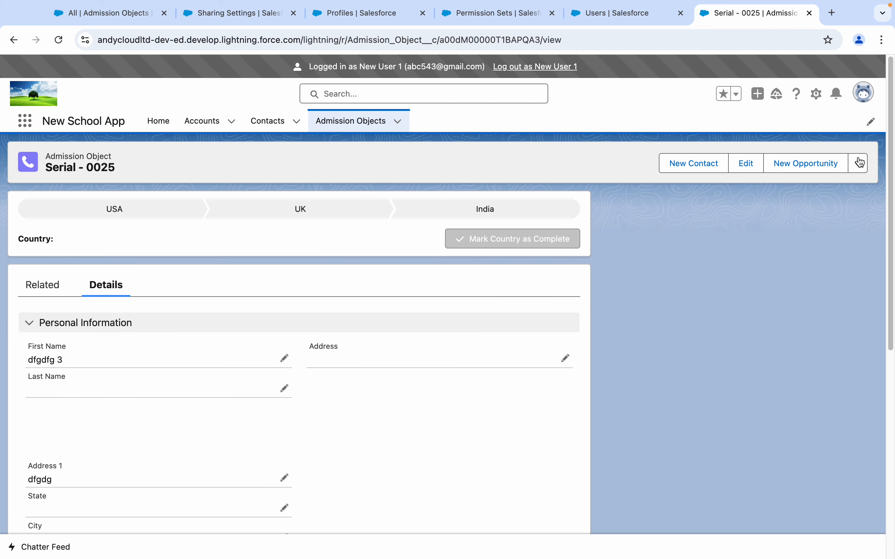
{"action": "left_click", "coordinate": [856, 160]}
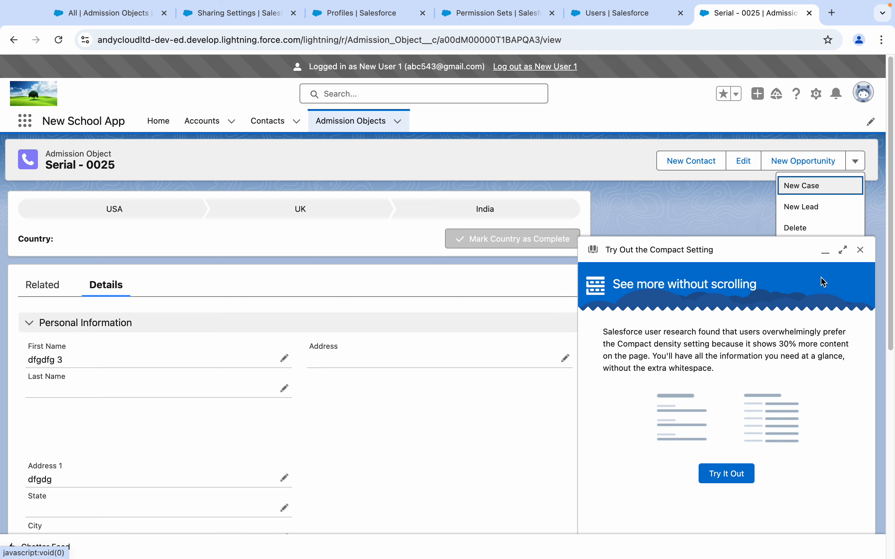
{"action": "left_click", "coordinate": [860, 250]}
{"action": "scroll", "coordinate": [860, 249], "scroll_direction": "down", "scroll_amount": 10}
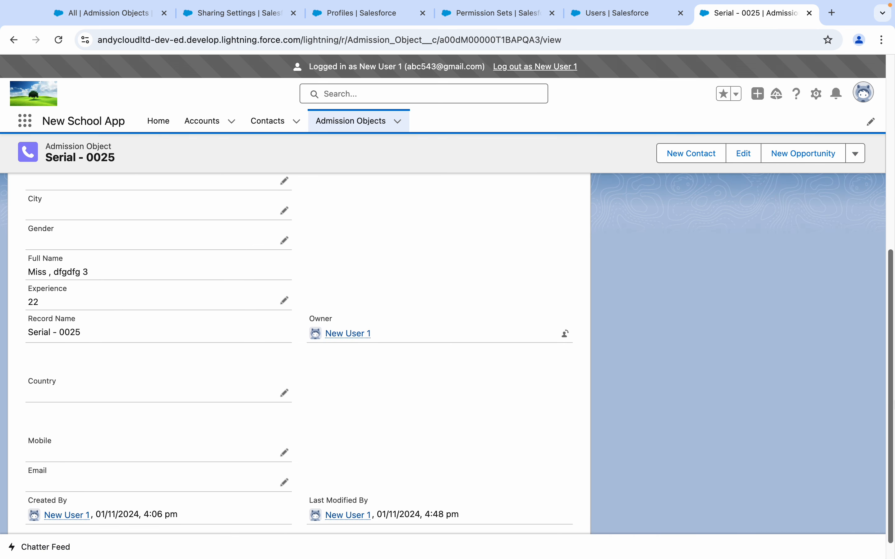
{"action": "left_click", "coordinate": [863, 162]}
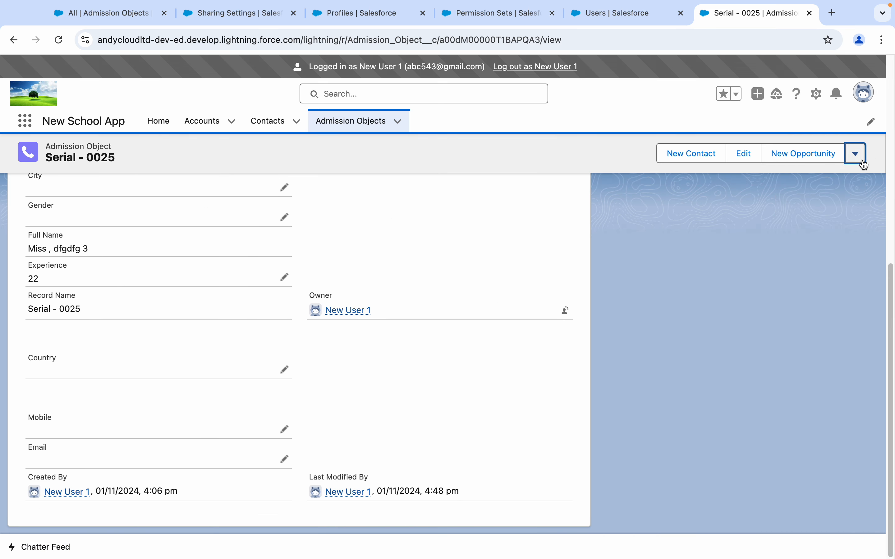
{"action": "left_click", "coordinate": [803, 222]}
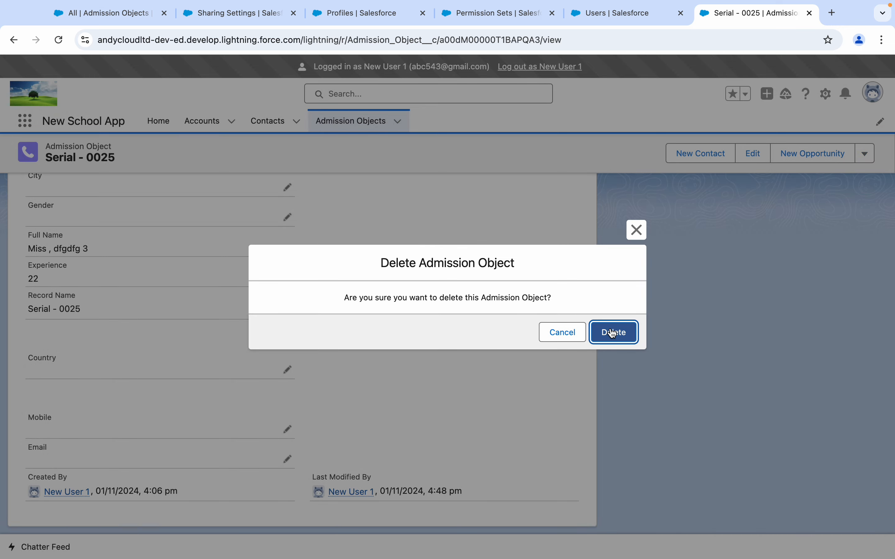
{"action": "left_click", "coordinate": [613, 332]}
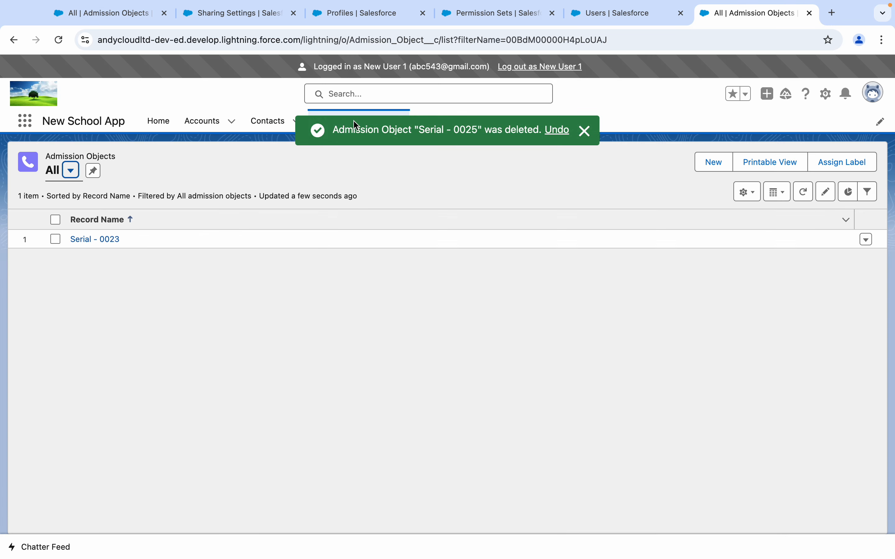
- Set the Last Name of Admission Object record Serial - 0023 to "sf" and save it
{"action": "left_click", "coordinate": [87, 241]}
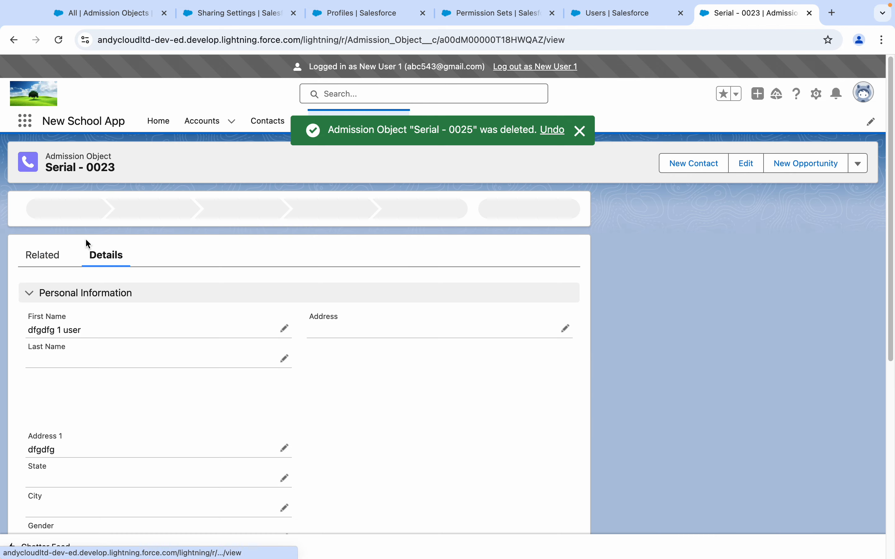
{"action": "left_click", "coordinate": [285, 360]}
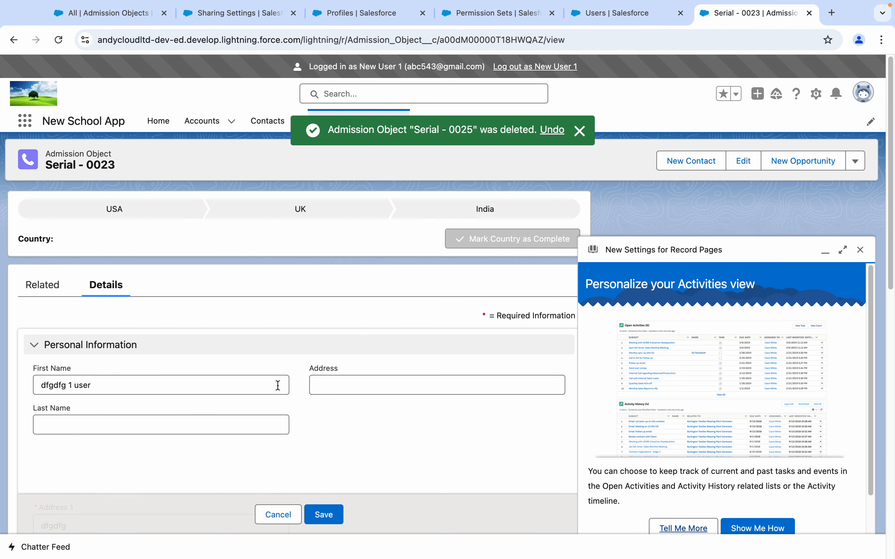
{"action": "left_click", "coordinate": [170, 425]}
{"action": "type", "text": "sf"}
{"action": "left_click", "coordinate": [331, 515]}
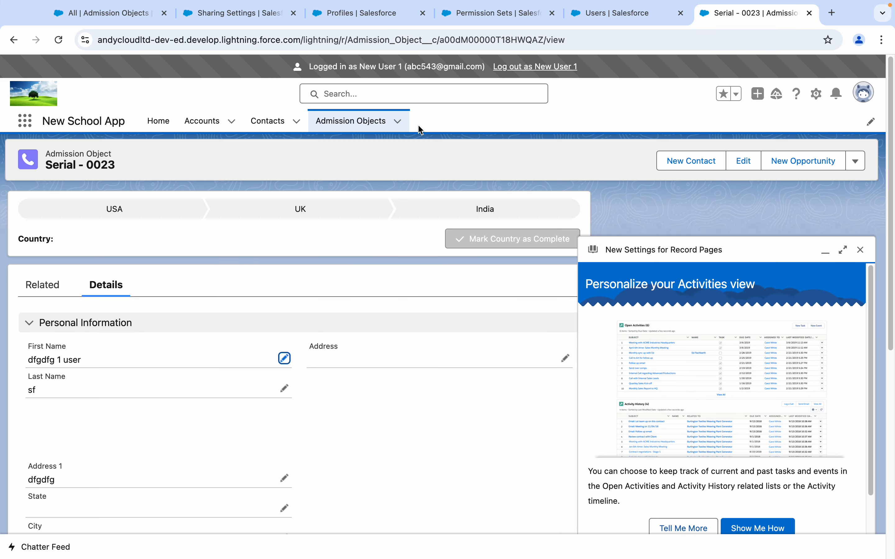
- Return to the All list of Admission Objects, then log out as New User 1 and close that session's tab
{"action": "left_click", "coordinate": [398, 121]}
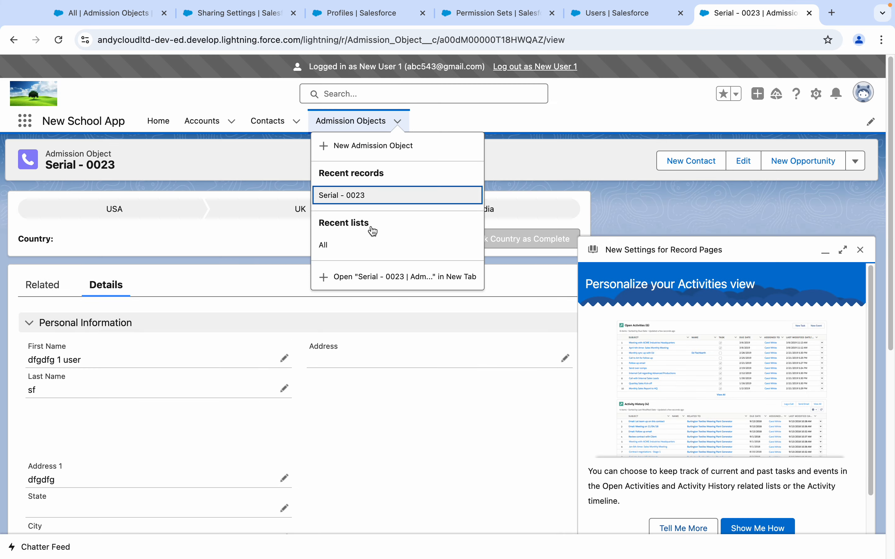
{"action": "left_click", "coordinate": [366, 245]}
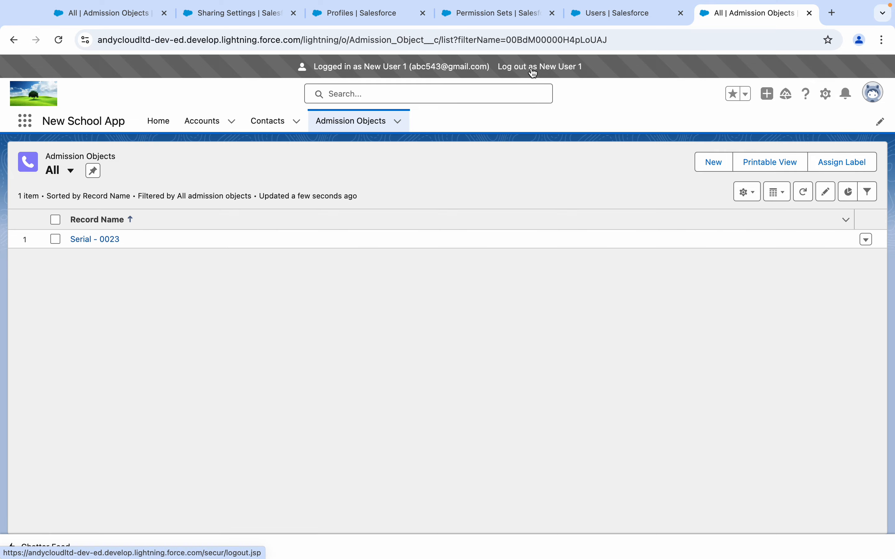
{"action": "left_click", "coordinate": [533, 71]}
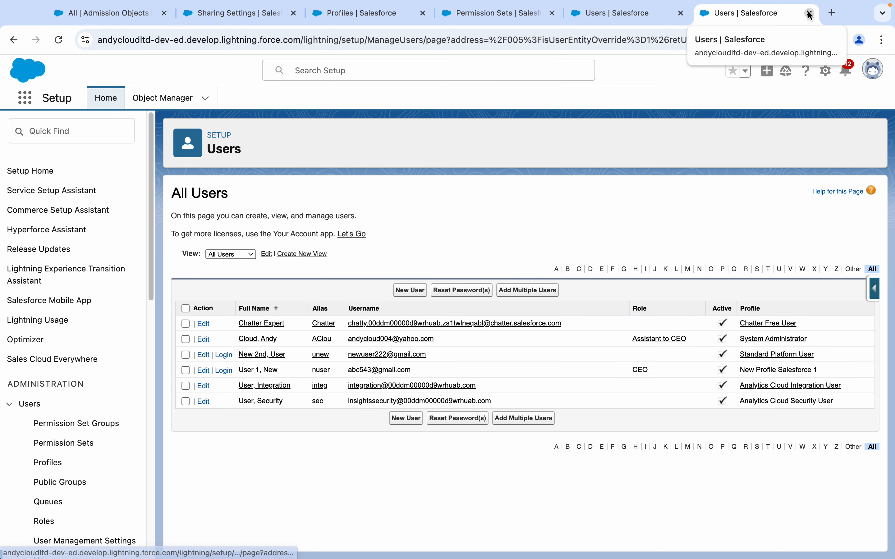
{"action": "left_click", "coordinate": [809, 14]}
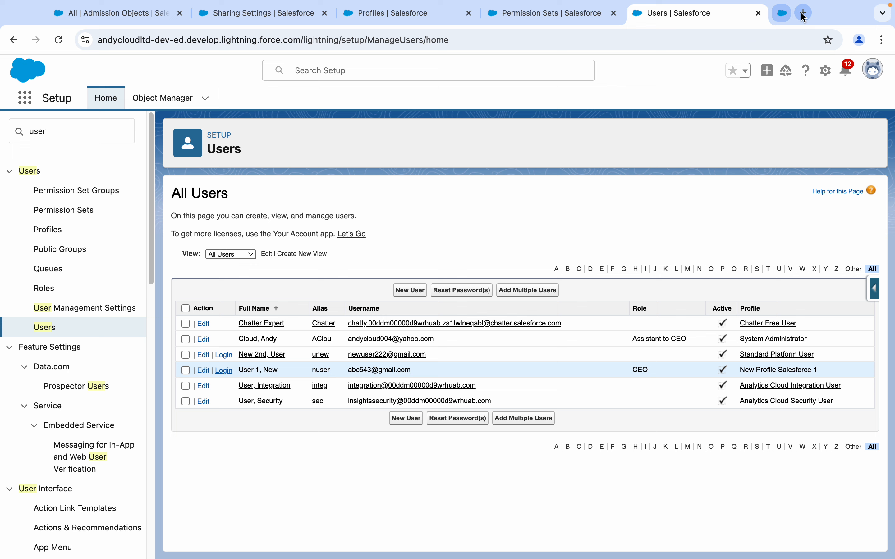
- Start a new Admission Object sharing rule in Sharing Settings
{"action": "left_click", "coordinate": [271, 22]}
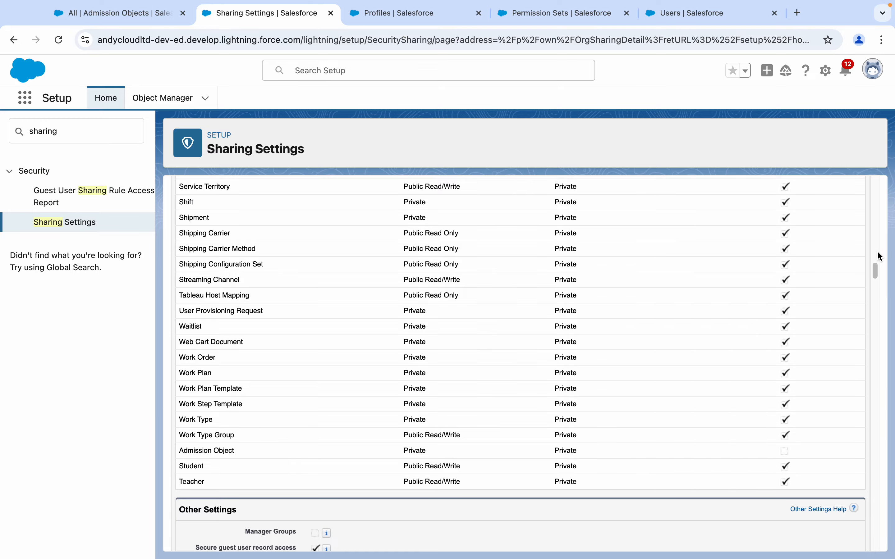
{"action": "left_click_drag", "start_coordinate": [874, 267], "coordinate": [891, 557]}
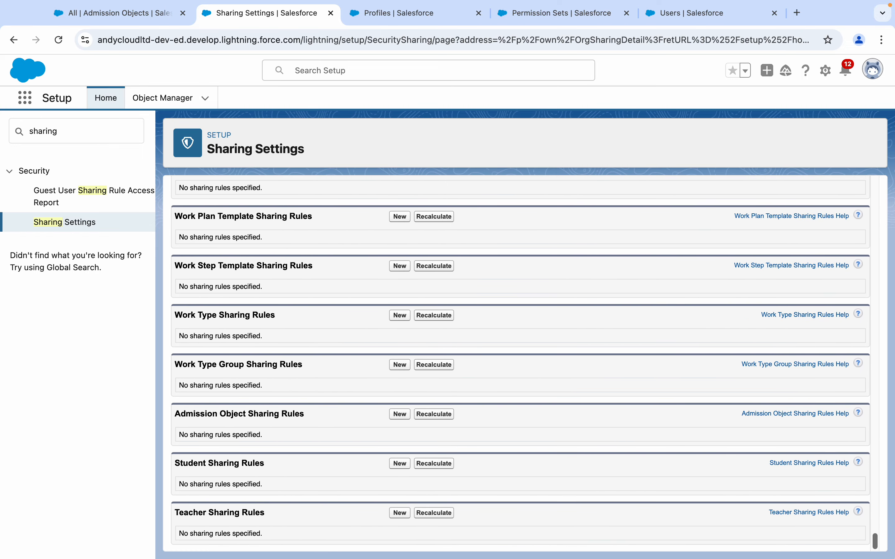
{"action": "left_click_drag", "start_coordinate": [221, 414], "coordinate": [292, 416]}
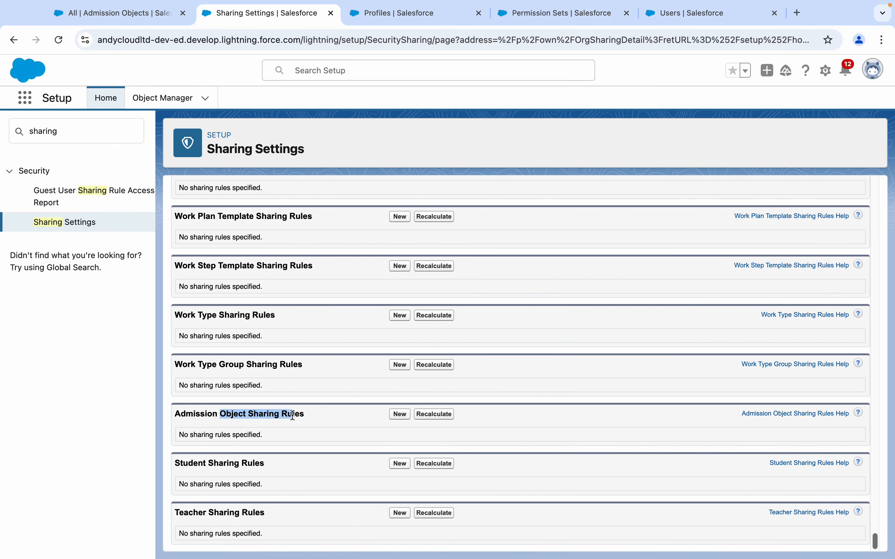
{"action": "left_click", "coordinate": [400, 415]}
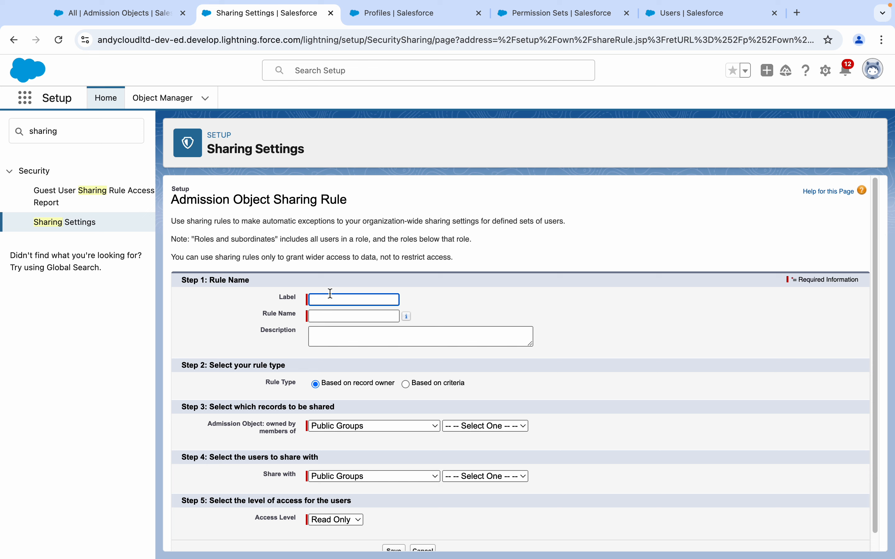
- Label the sharing rule "Sharing Rule New" with the rule name Sharing_Rule_New, leaving the description empty
{"action": "left_click", "coordinate": [330, 298]}
{"action": "left_click", "coordinate": [363, 323]}
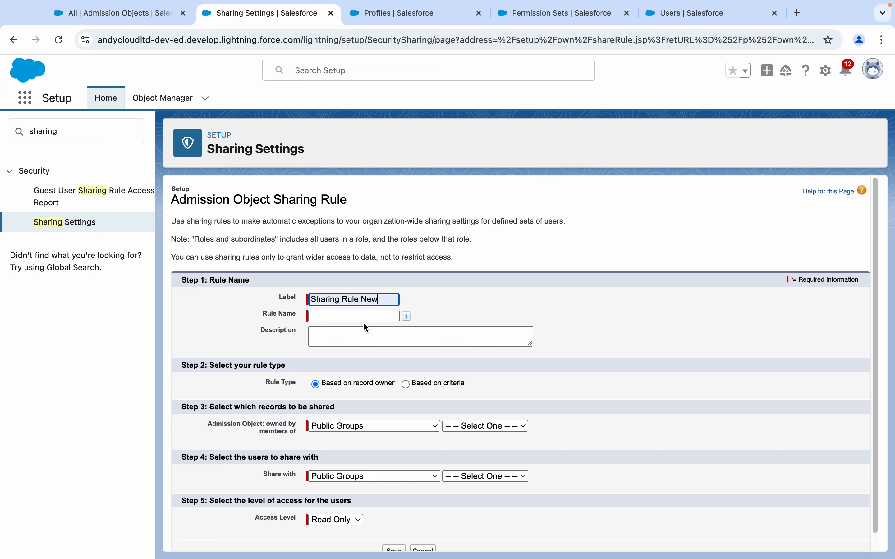
{"action": "key", "text": "Tab"}
{"action": "key", "text": "Tab"}
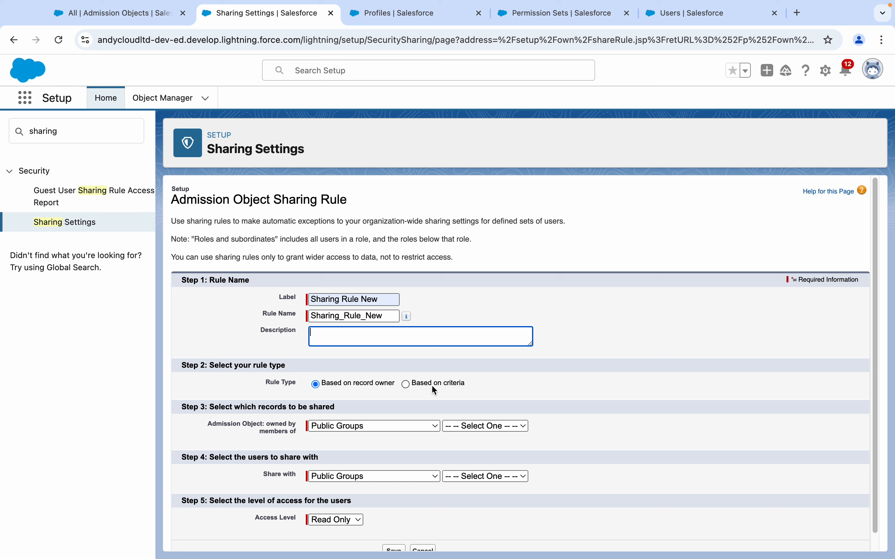
{"action": "left_click", "coordinate": [885, 380]}
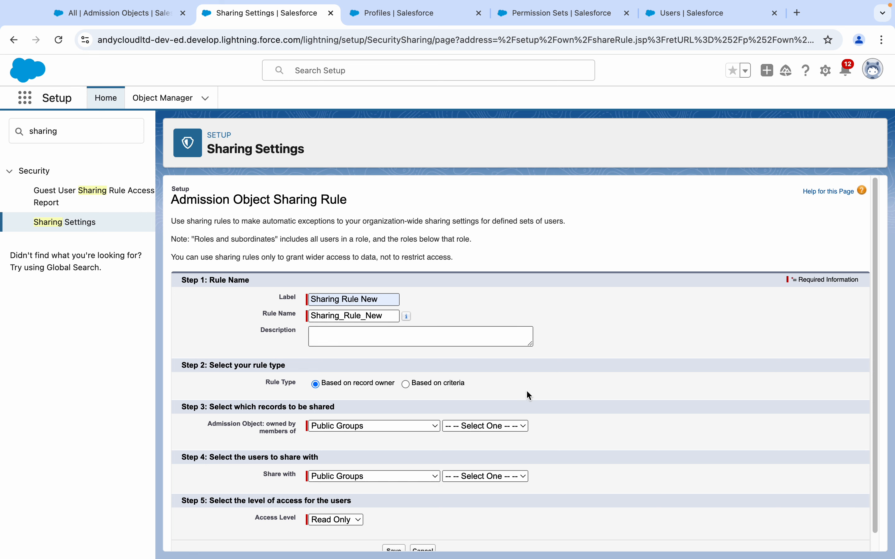
- Examine the owner categories offered for choosing which Admission Object records the rule shares
{"action": "left_click", "coordinate": [355, 425]}
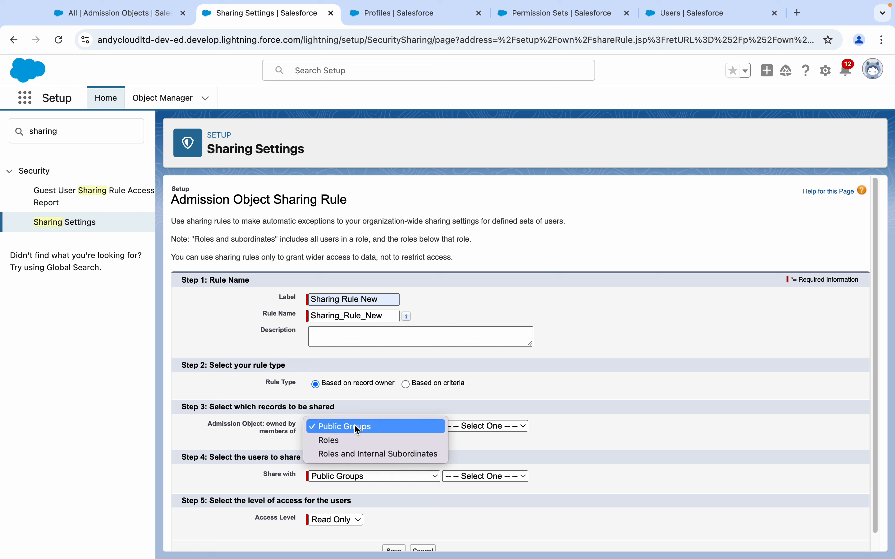
{"action": "left_click", "coordinate": [229, 415]}
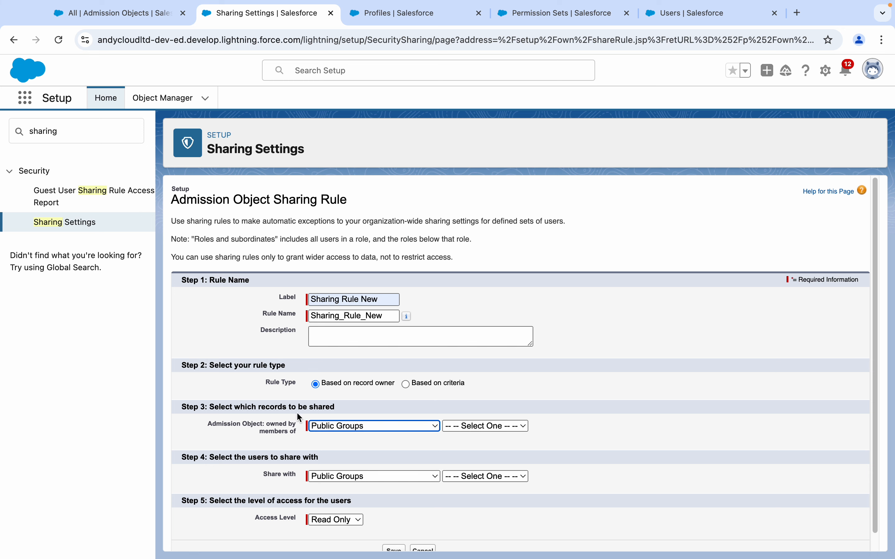
{"action": "left_click", "coordinate": [330, 429]}
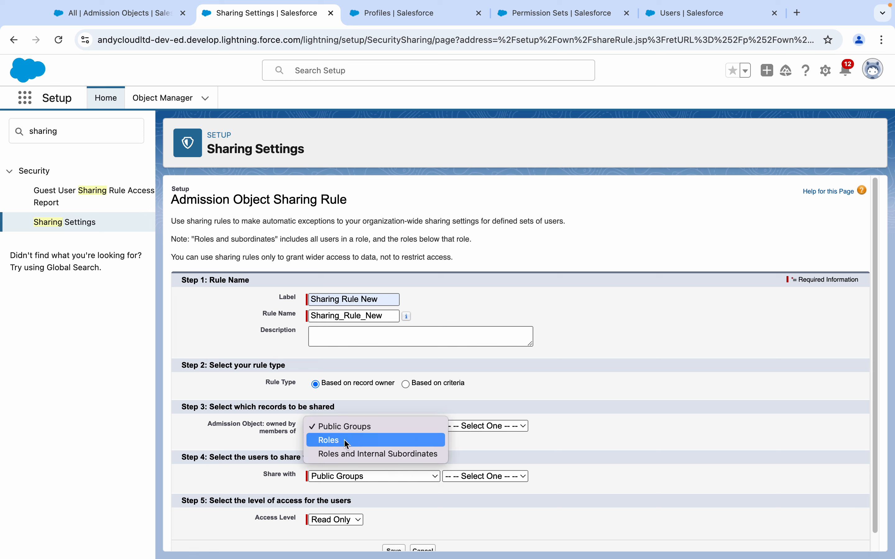
{"action": "left_click", "coordinate": [274, 438]}
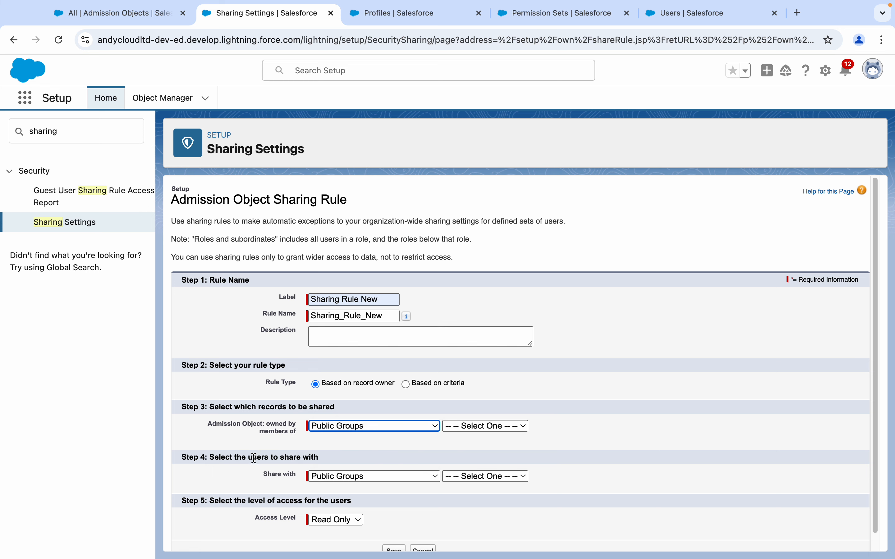
- Compare the categories offered for the Admission Object record owners with those offered for the users to share with
{"action": "left_click", "coordinate": [325, 477]}
{"action": "left_click", "coordinate": [325, 477]}
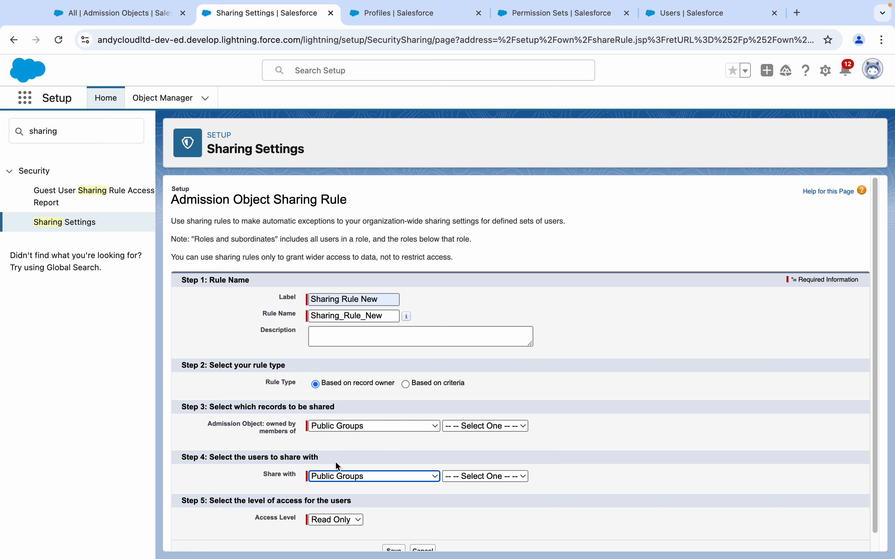
{"action": "left_click", "coordinate": [324, 428]}
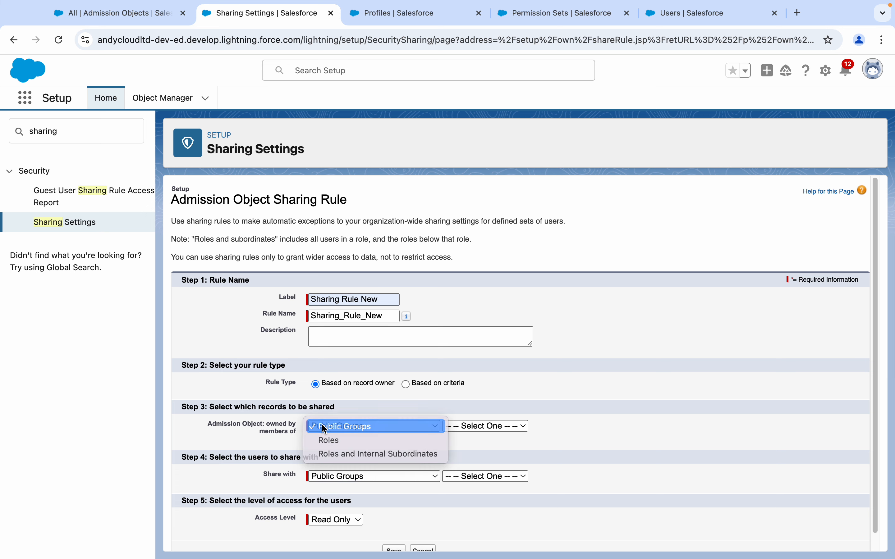
{"action": "left_click", "coordinate": [323, 427]}
{"action": "left_click", "coordinate": [324, 427]}
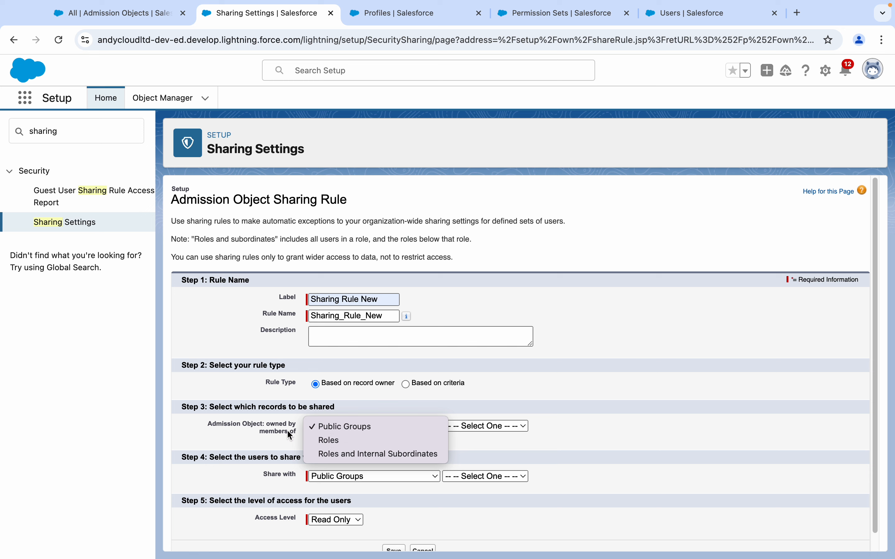
{"action": "left_click", "coordinate": [274, 430]}
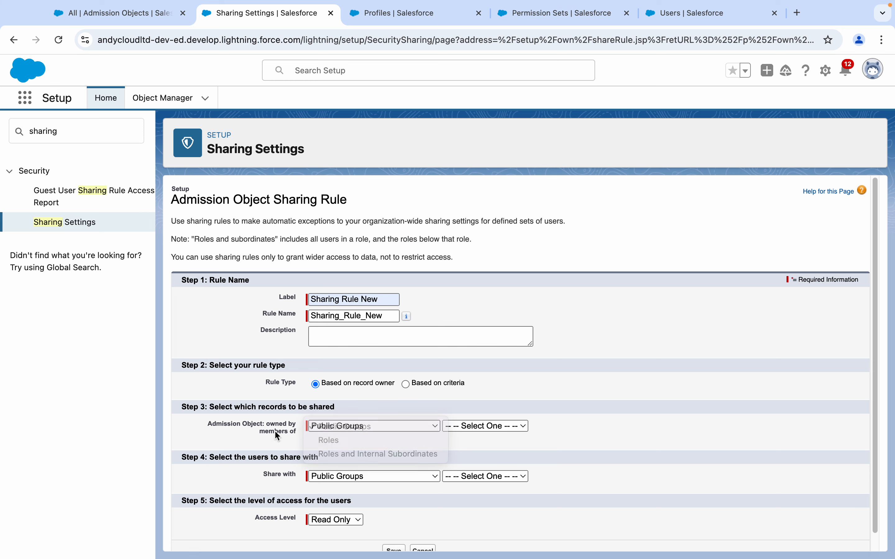
{"action": "left_click", "coordinate": [322, 480]}
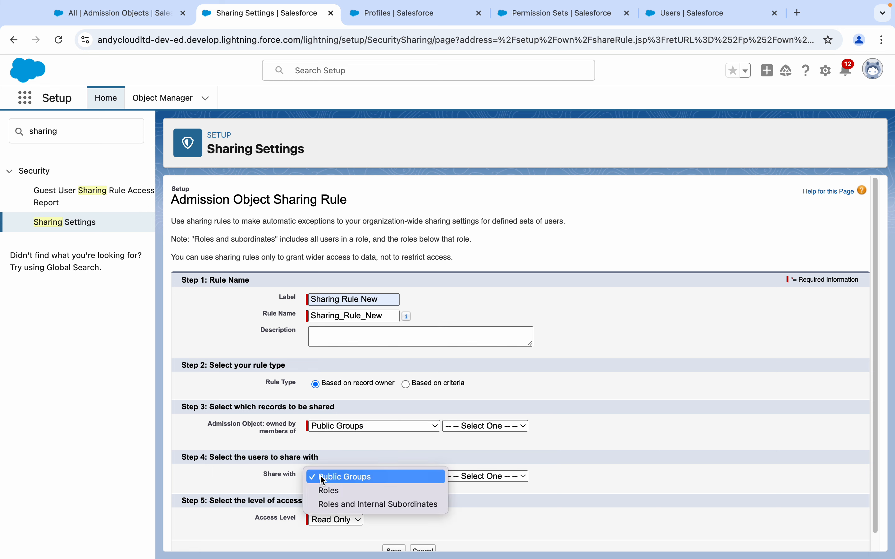
{"action": "left_click", "coordinate": [326, 425]}
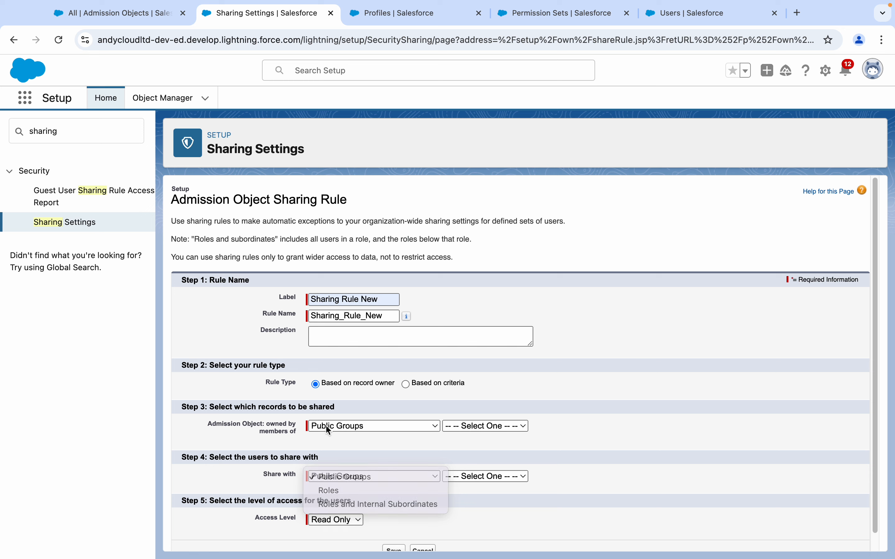
{"action": "left_click", "coordinate": [327, 426]}
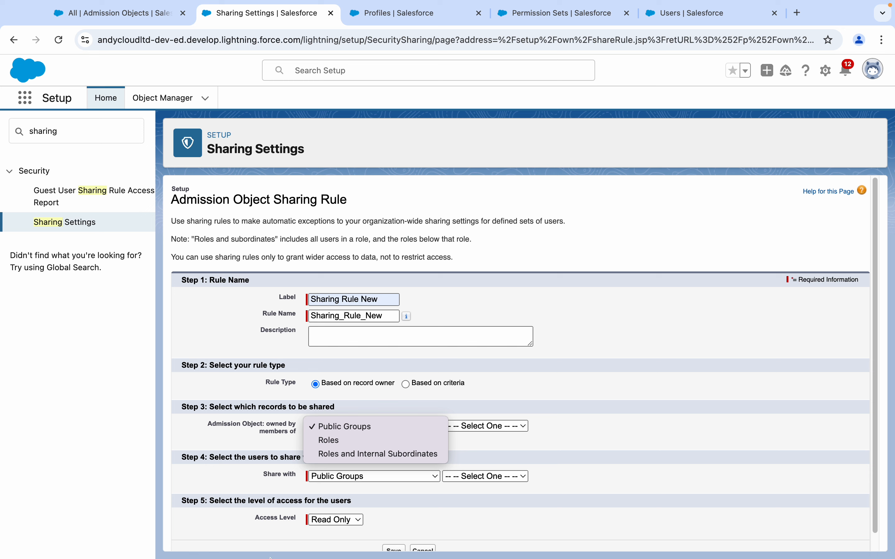
{"action": "left_click", "coordinate": [282, 344]}
- Enter a two-column note in the rule's description with User A beside User B
{"action": "left_click", "coordinate": [338, 336]}
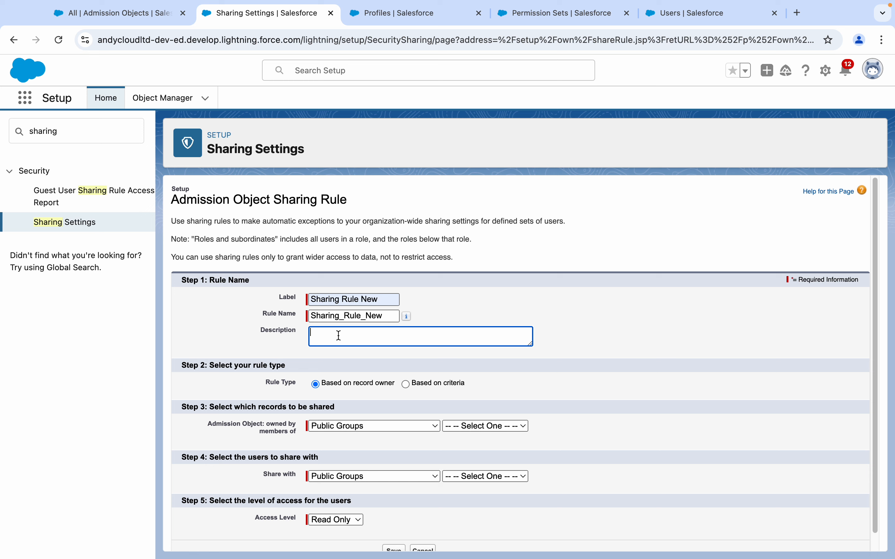
{"action": "type", "text": "User.  User"}
{"action": "key", "text": "Return"}
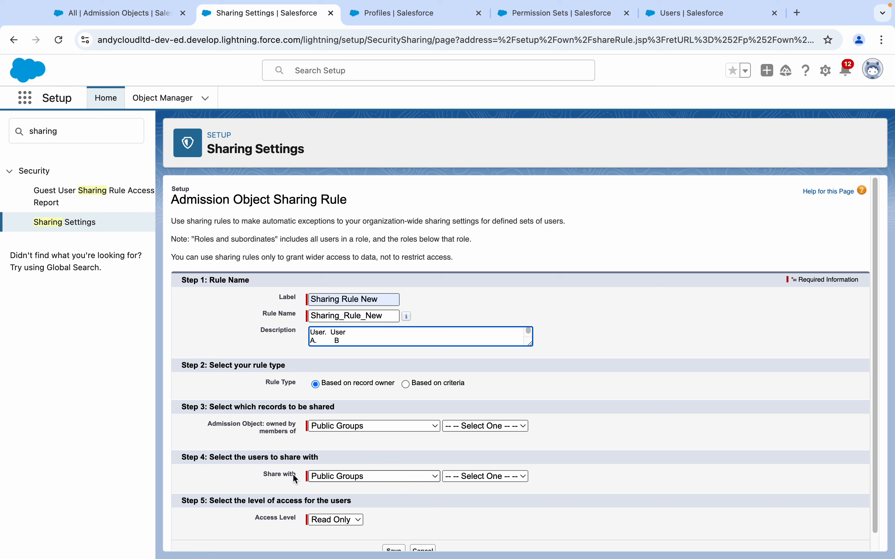
- Change the rule type to be based on criteria and clear the rule's description
{"action": "left_click", "coordinate": [405, 384]}
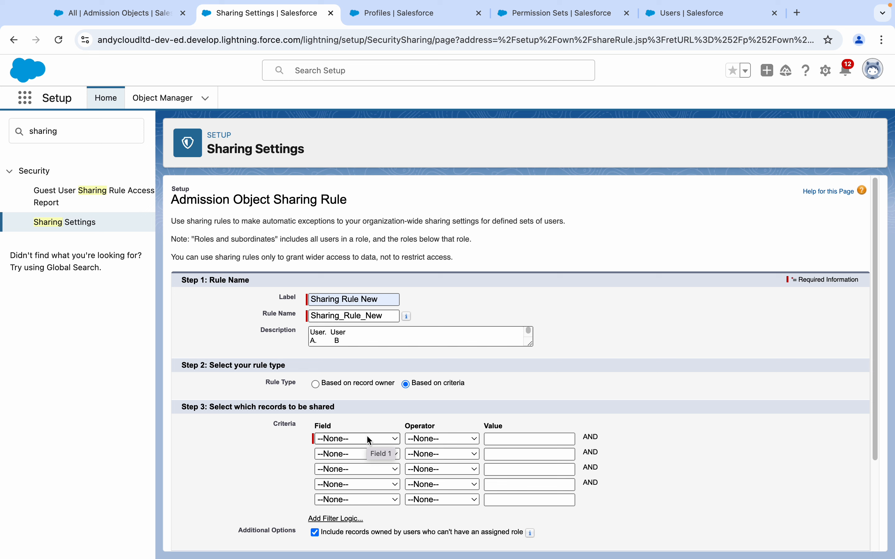
{"action": "left_click", "coordinate": [351, 342]}
{"action": "key", "text": "super+a"}
{"action": "key", "text": "BackSpace"}
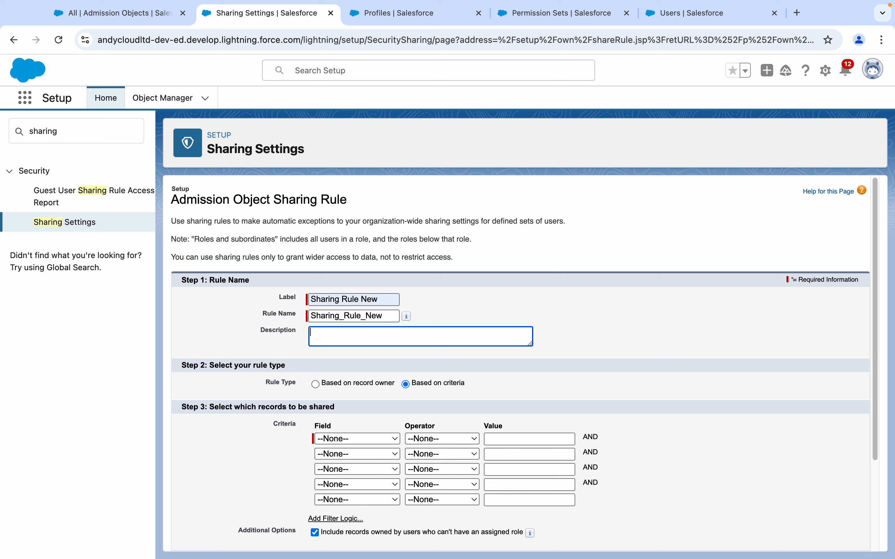
{"action": "left_click", "coordinate": [245, 327]}
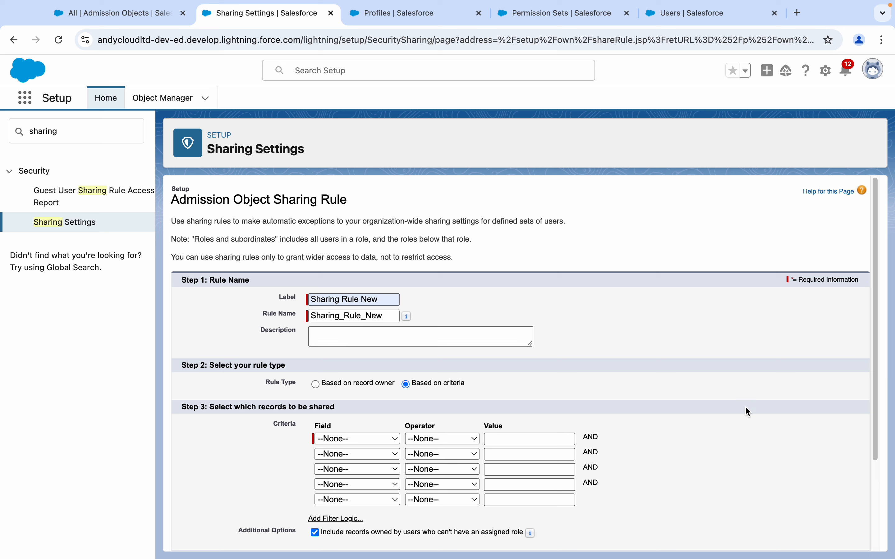
- Define the first sharing criterion as Country equals USA, picking the value from the picklist lookup
{"action": "scroll", "coordinate": [875, 299], "scroll_direction": "down", "scroll_amount": 5}
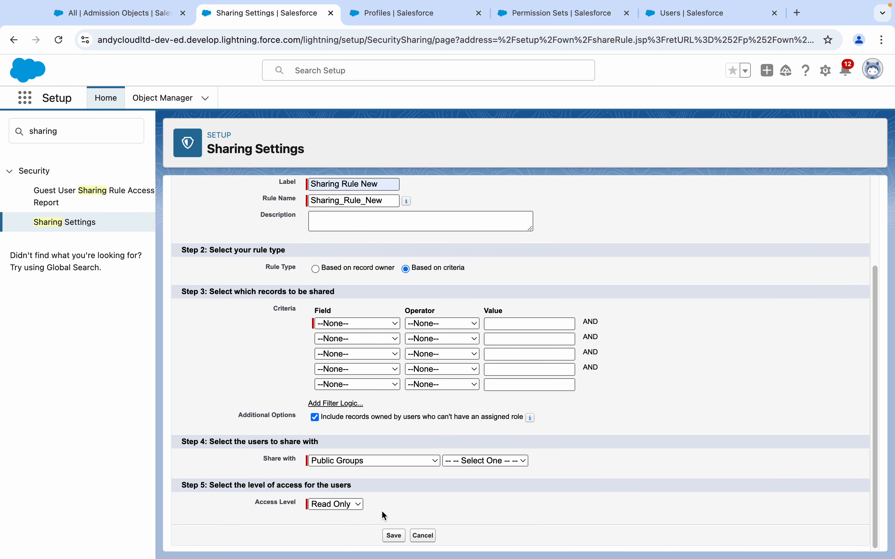
{"action": "left_click", "coordinate": [361, 462]}
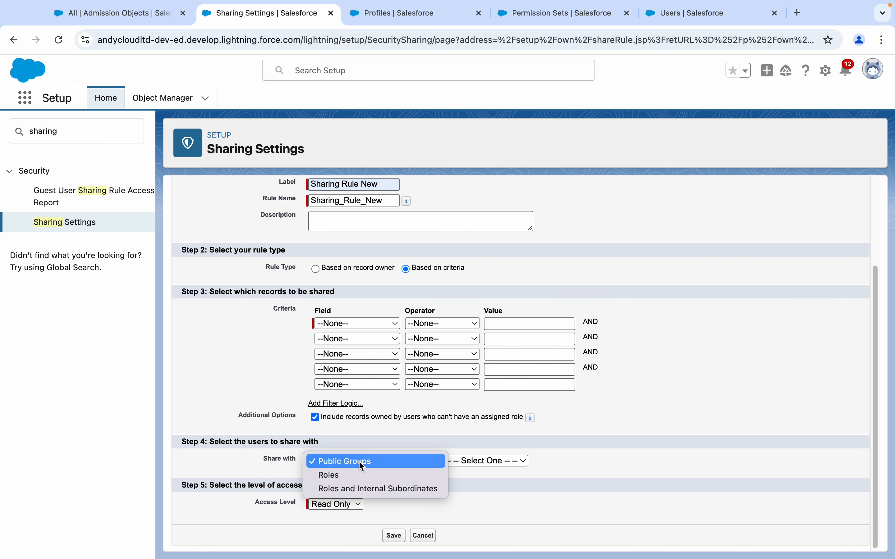
{"action": "left_click", "coordinate": [247, 337]}
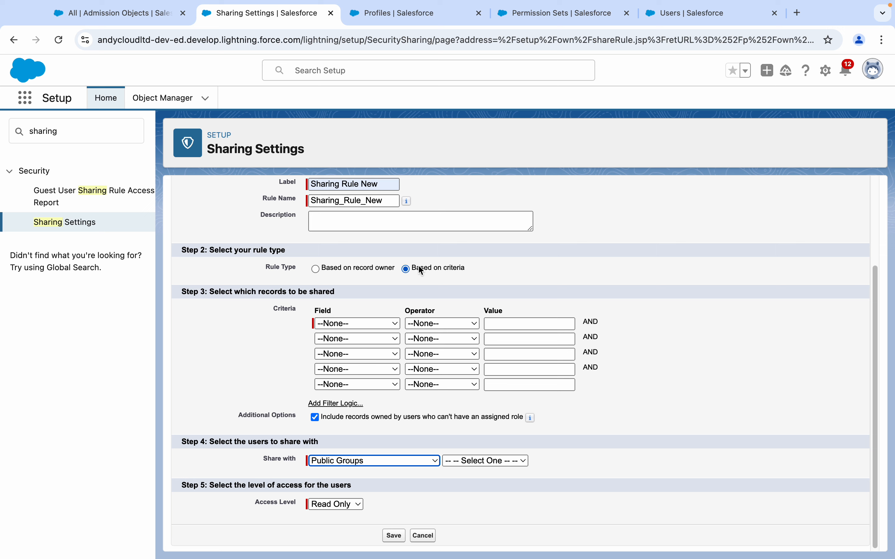
{"action": "left_click", "coordinate": [334, 323]}
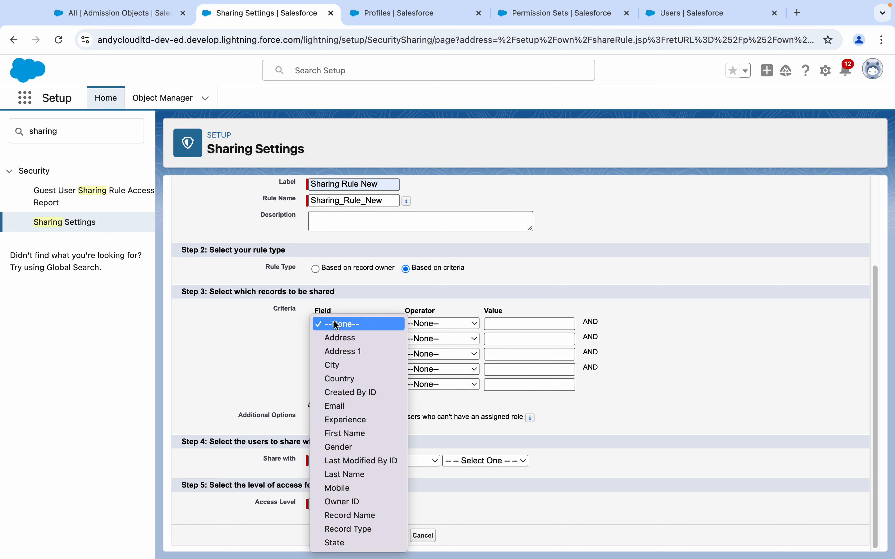
{"action": "left_click", "coordinate": [338, 378]}
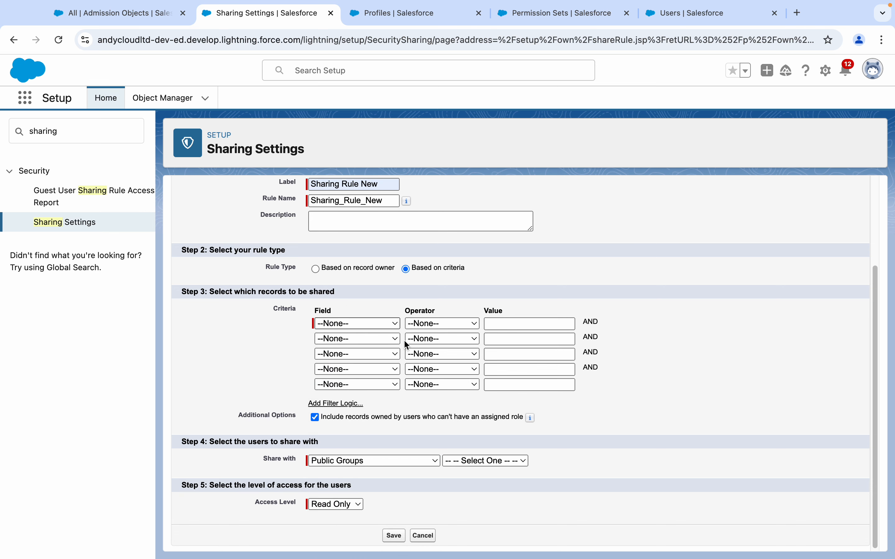
{"action": "left_click", "coordinate": [419, 322]}
{"action": "left_click", "coordinate": [428, 338]}
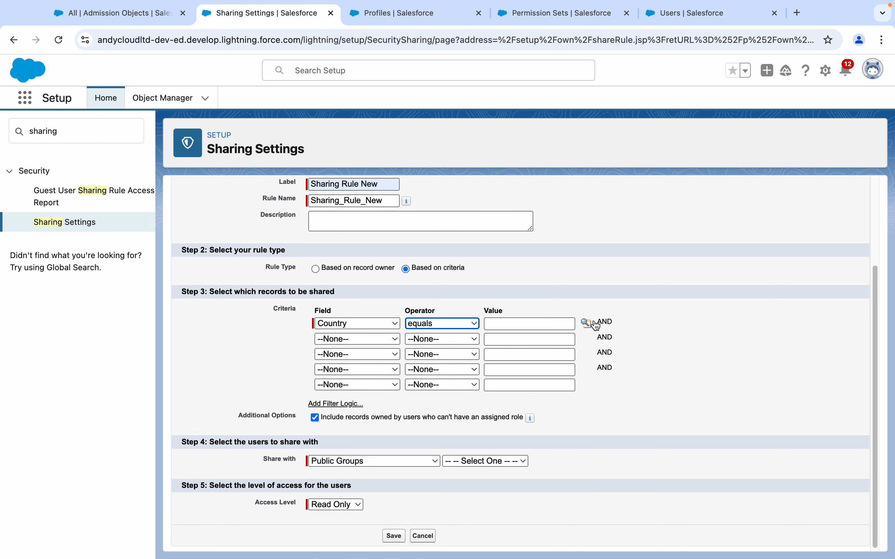
{"action": "left_click", "coordinate": [586, 323]}
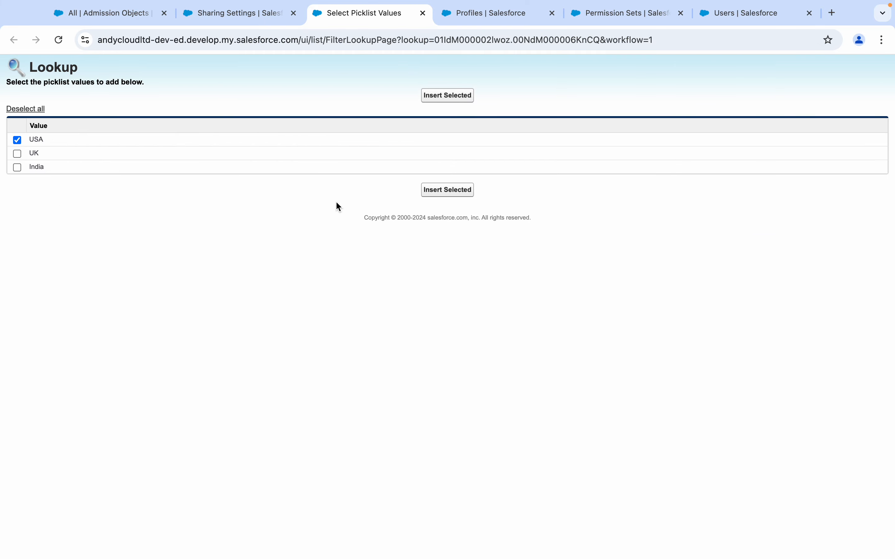
{"action": "left_click", "coordinate": [439, 190]}
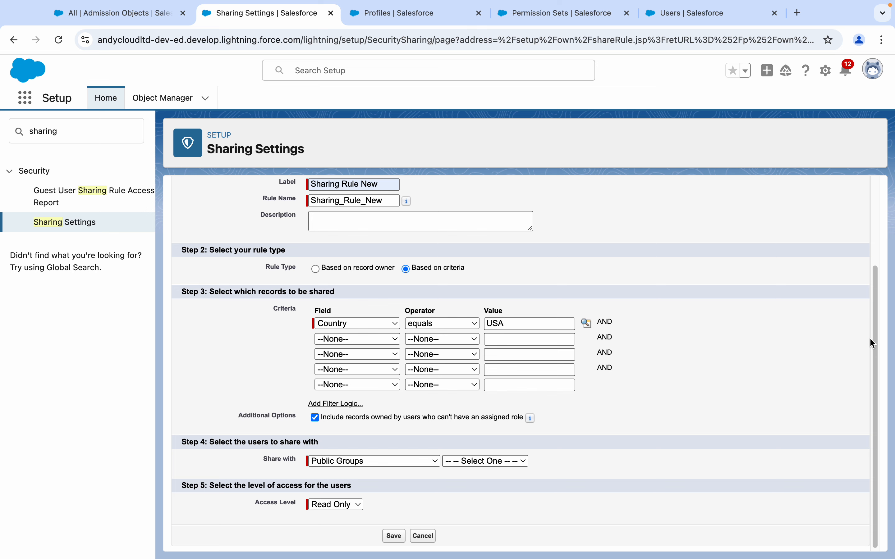
- Keep the access level at Read Only and try to save the sharing rule
{"action": "scroll", "coordinate": [870, 337], "scroll_direction": "down", "scroll_amount": 1}
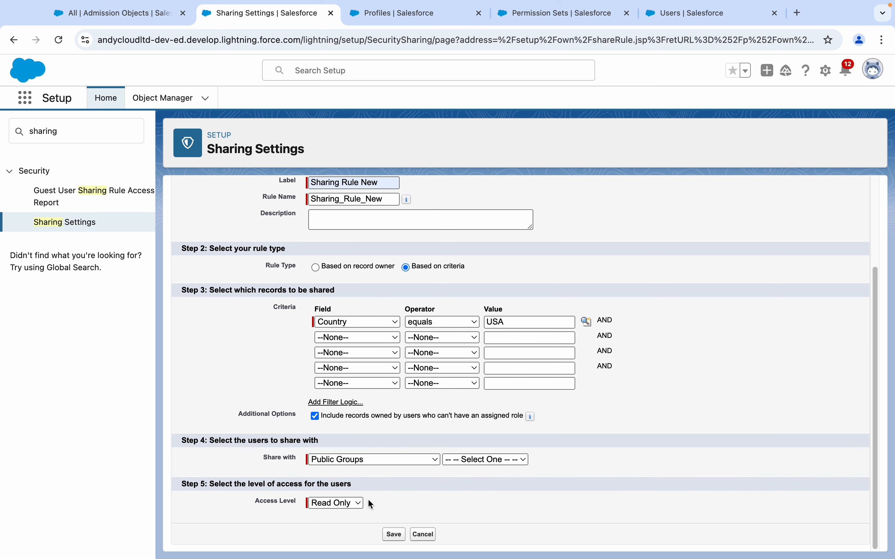
{"action": "left_click", "coordinate": [336, 505]}
{"action": "left_click", "coordinate": [337, 505]}
{"action": "left_click", "coordinate": [400, 538]}
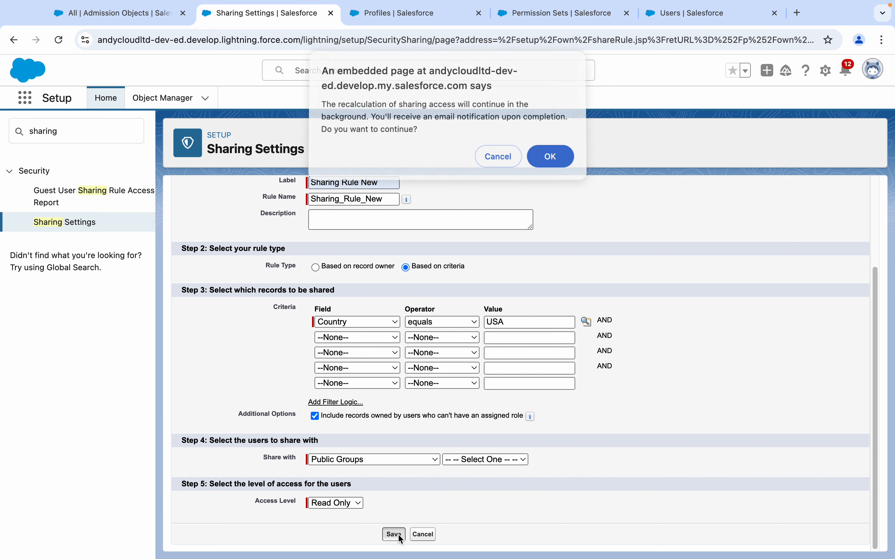
{"action": "left_click", "coordinate": [562, 160]}
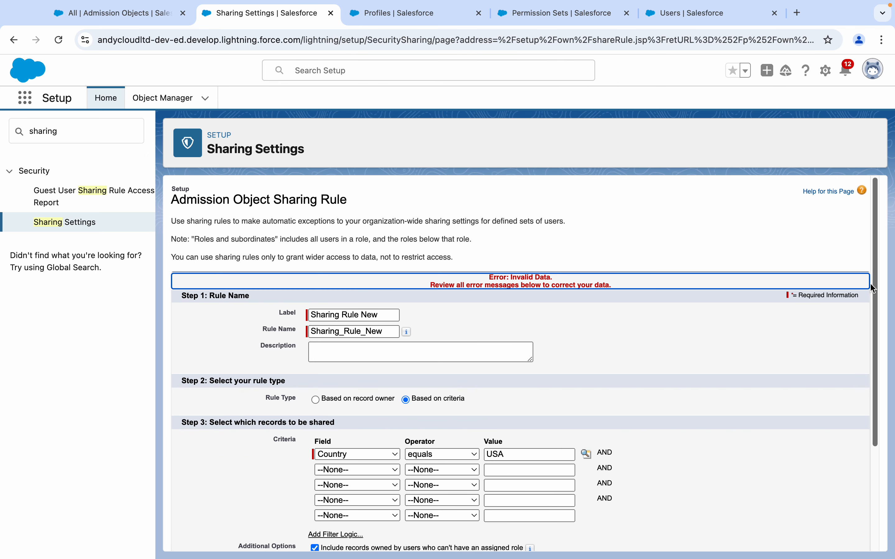
- Share the matching records with the public group New PGroup
{"action": "left_click_drag", "start_coordinate": [873, 283], "coordinate": [884, 383]}
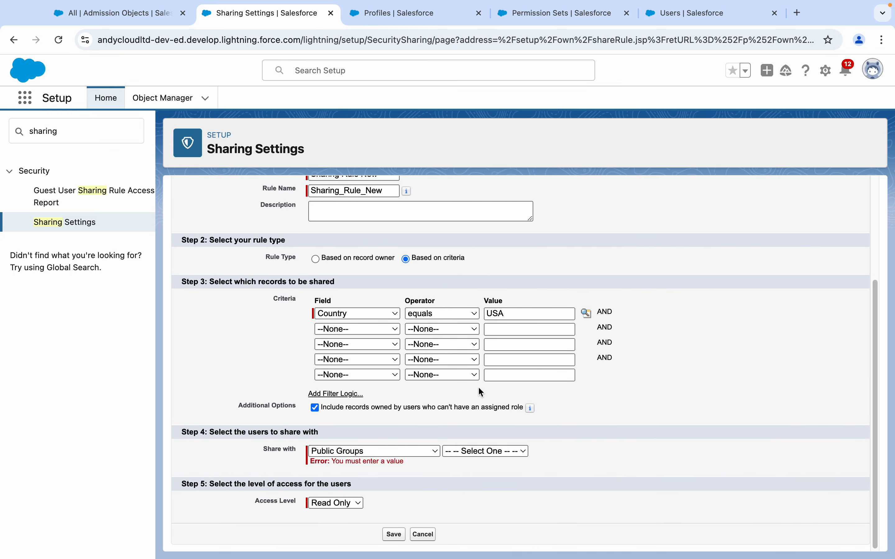
{"action": "left_click", "coordinate": [476, 451]}
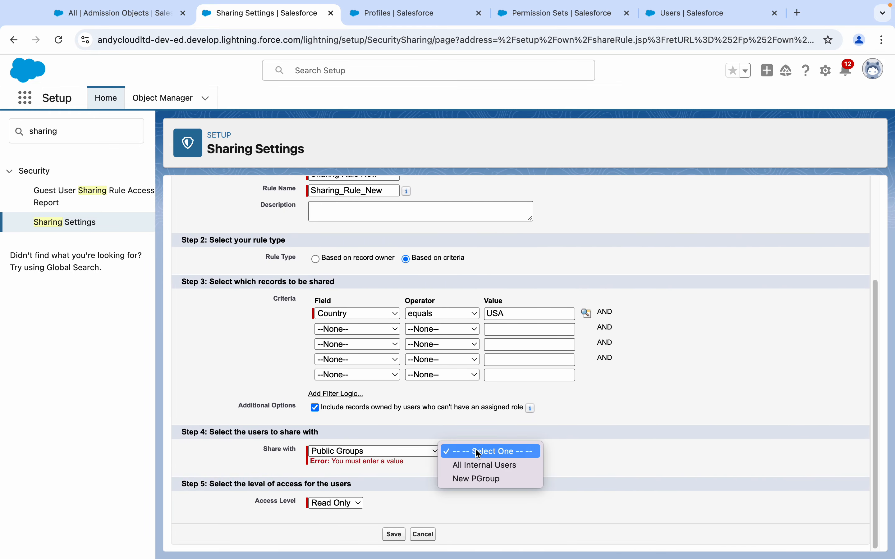
{"action": "left_click", "coordinate": [480, 482]}
- Find Public Groups in the Setup of the Users page and examine the list of existing groups
{"action": "left_click", "coordinate": [680, 15]}
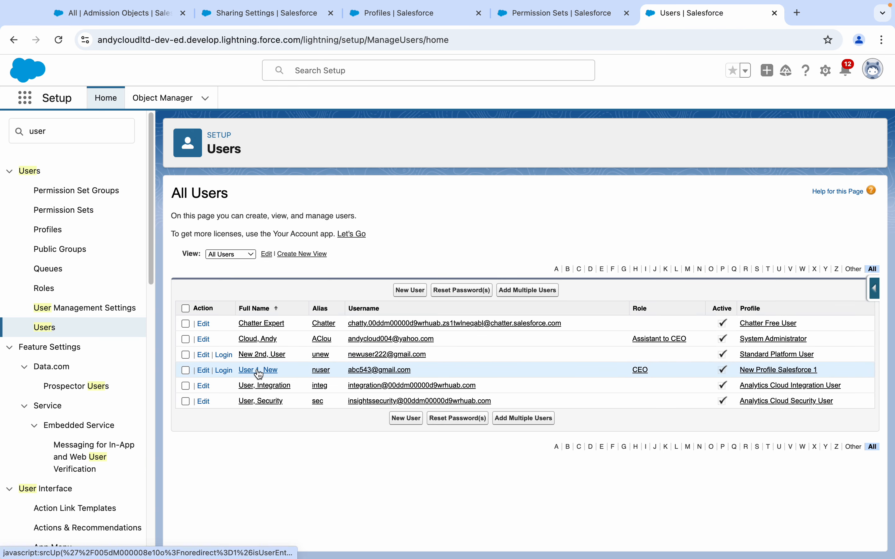
{"action": "triple_click", "coordinate": [98, 137]}
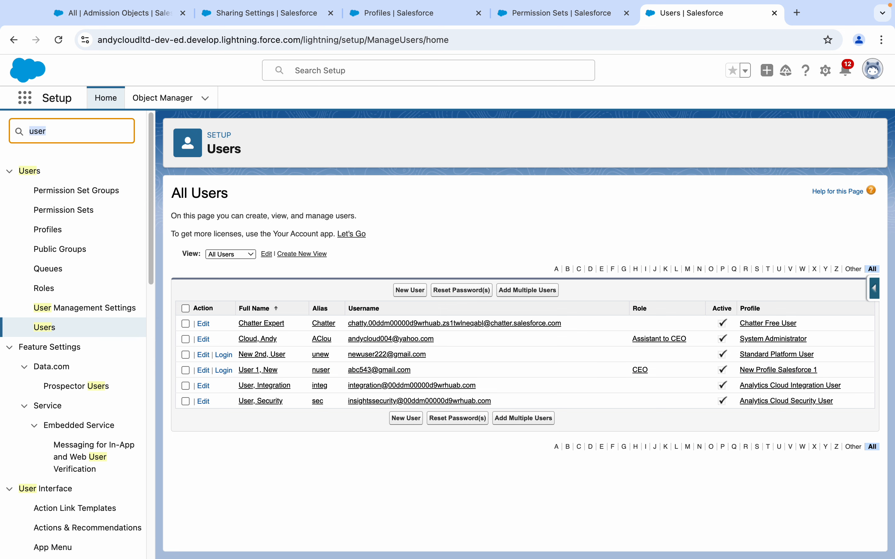
{"action": "type", "text": "group"}
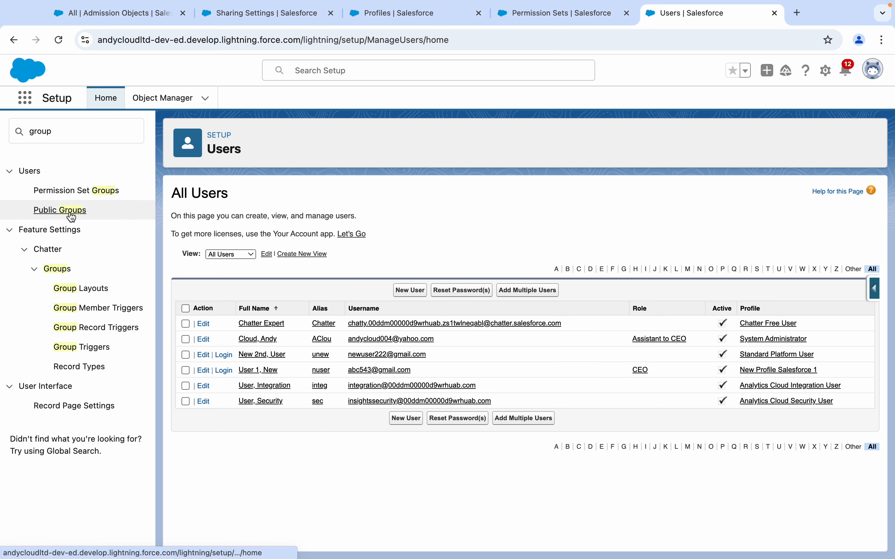
{"action": "left_click", "coordinate": [70, 210]}
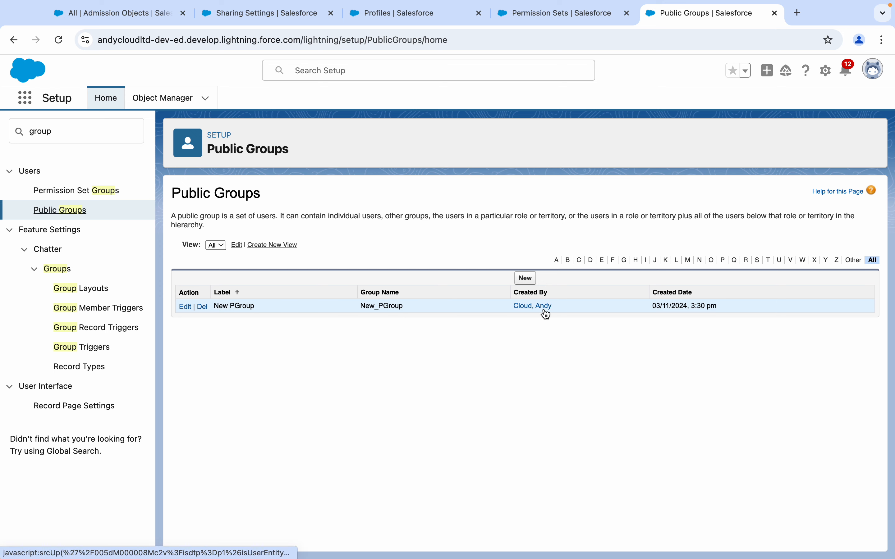
- Return to the Admission Object sharing rule and save it, accepting the background recalculation of sharing access
{"action": "left_click", "coordinate": [263, 14]}
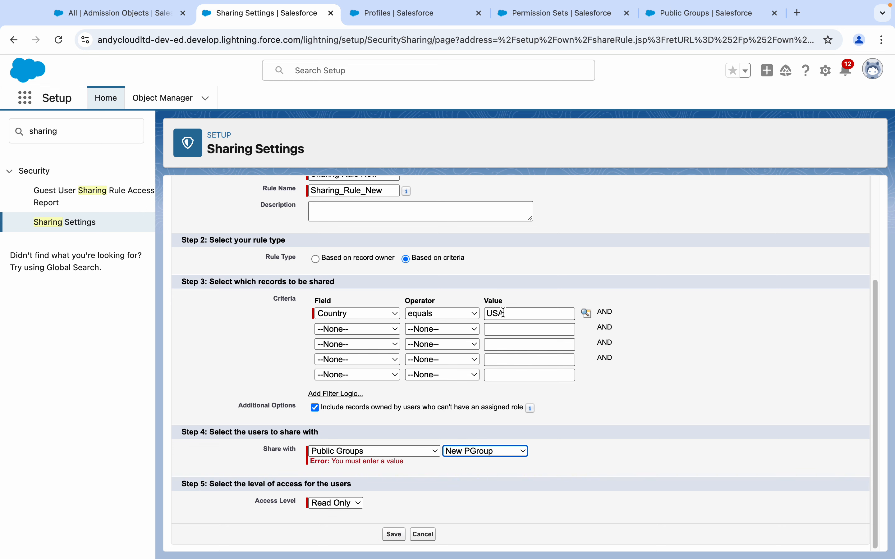
{"action": "left_click", "coordinate": [393, 534]}
{"action": "left_click", "coordinate": [549, 163]}
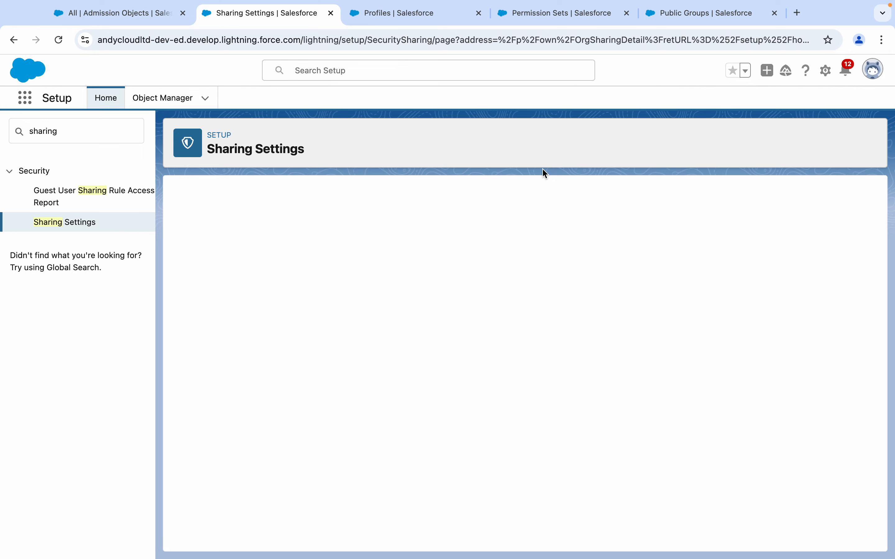
- Go back from Public Groups to the All Users list by searching Setup for "user"
{"action": "left_click", "coordinate": [678, 14]}
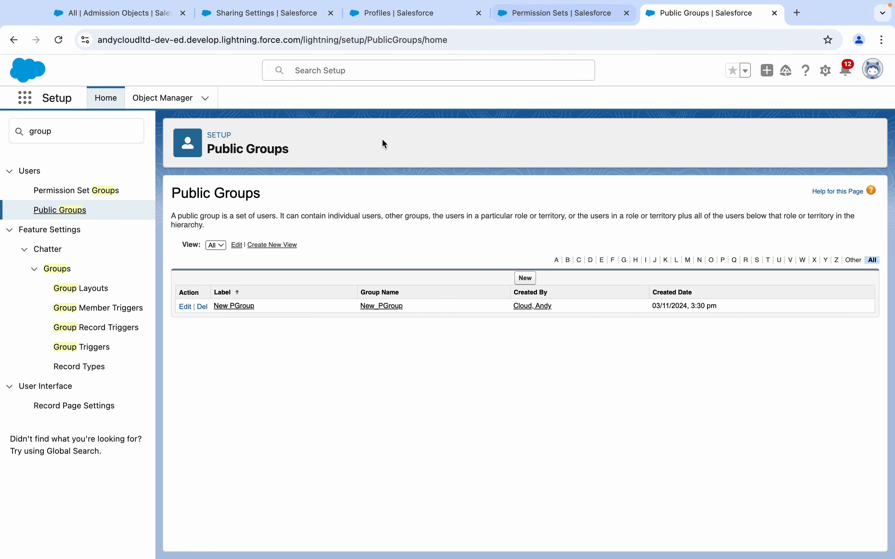
{"action": "double_click", "coordinate": [80, 133]}
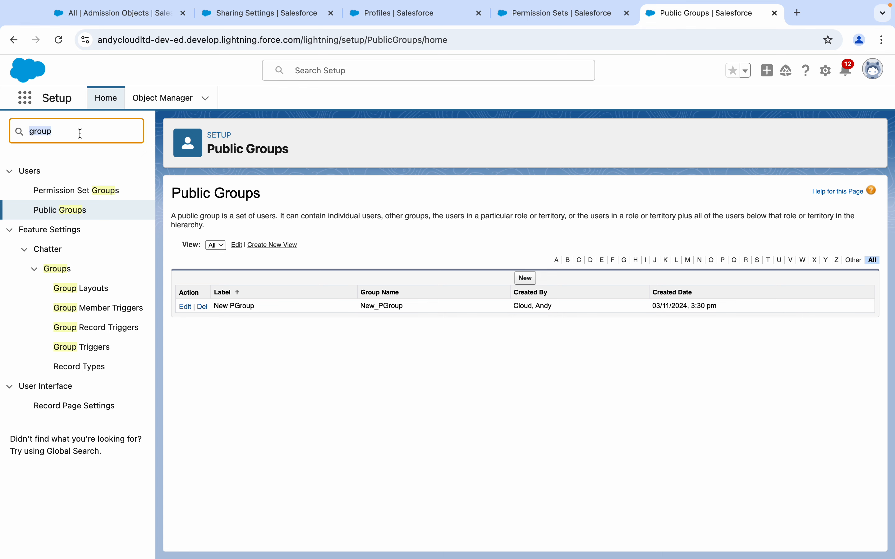
{"action": "type", "text": "user"}
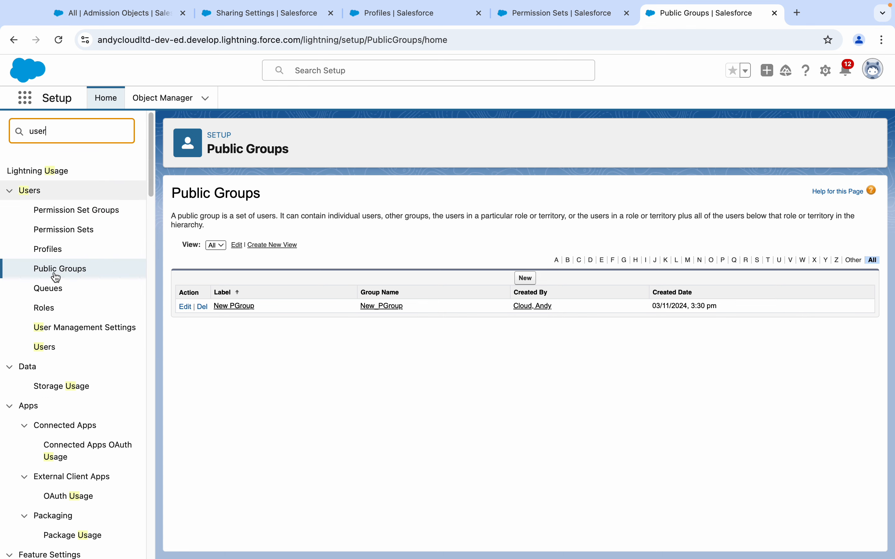
{"action": "left_click", "coordinate": [46, 328]}
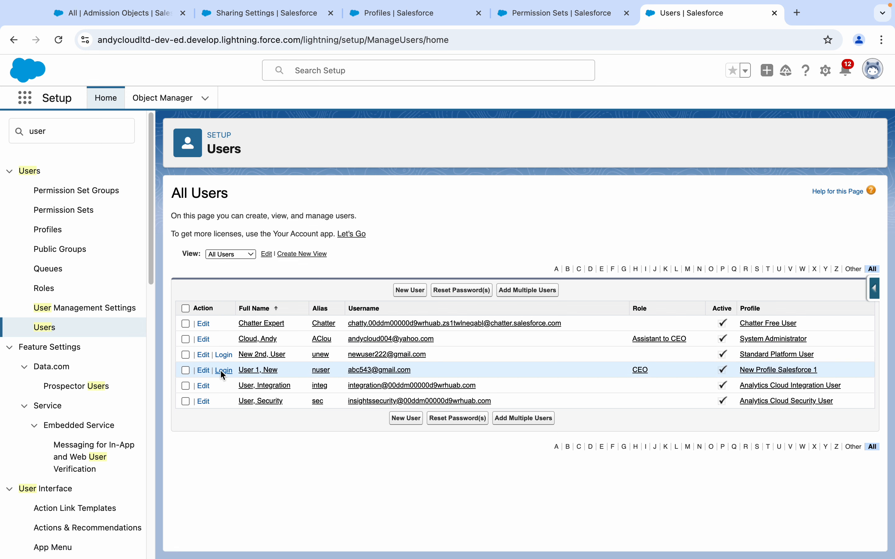
- Log in as New User 1 from the All Users list and show the All list view of Admission Objects
{"action": "left_click", "coordinate": [223, 370]}
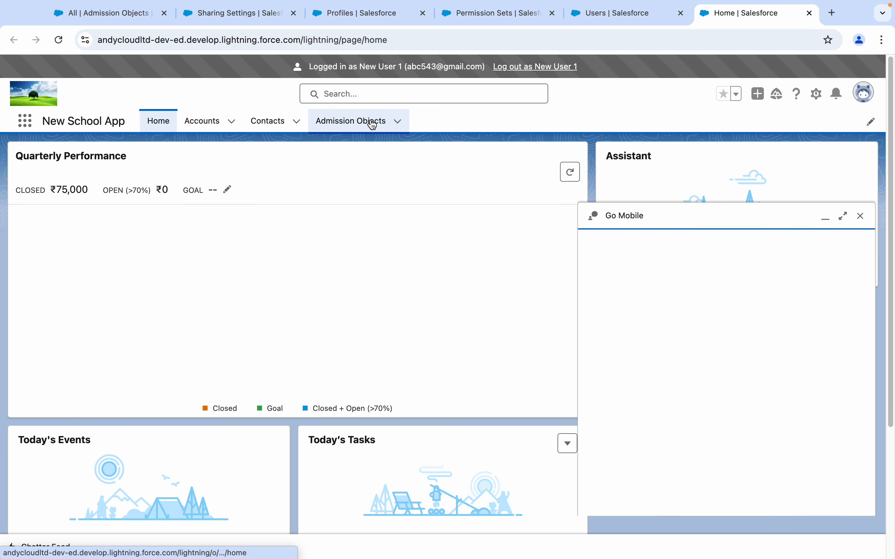
{"action": "left_click", "coordinate": [371, 125]}
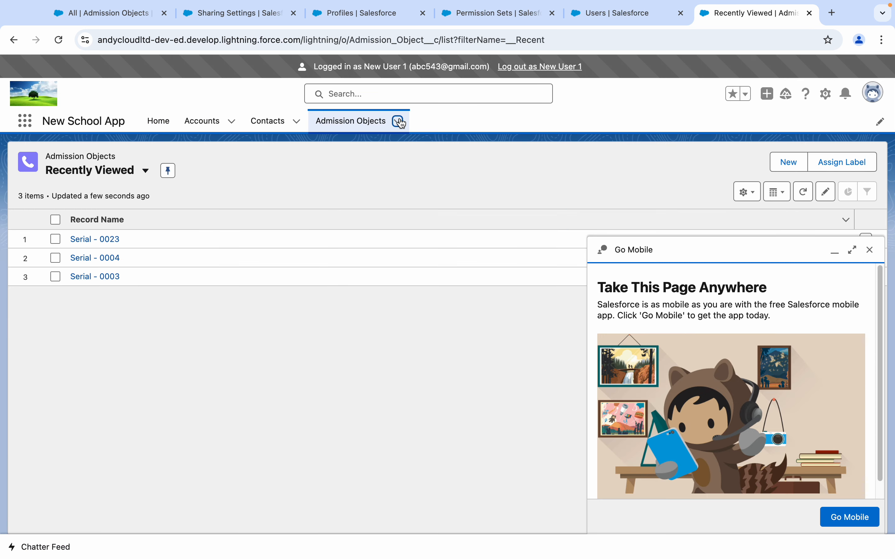
{"action": "left_click", "coordinate": [398, 122]}
{"action": "left_click", "coordinate": [353, 285]}
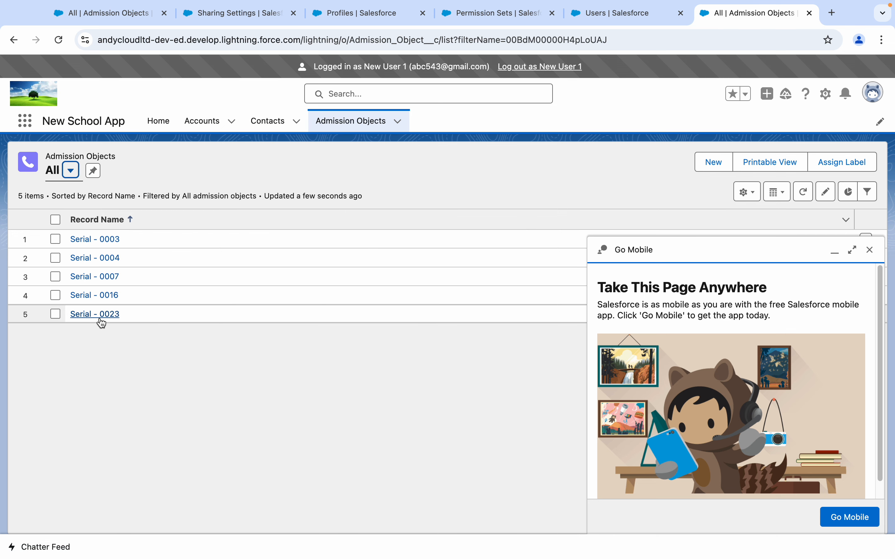
- Open record Serial - 0003, check its Owner and Country fields, and return to the refreshed All list
{"action": "left_click", "coordinate": [109, 241]}
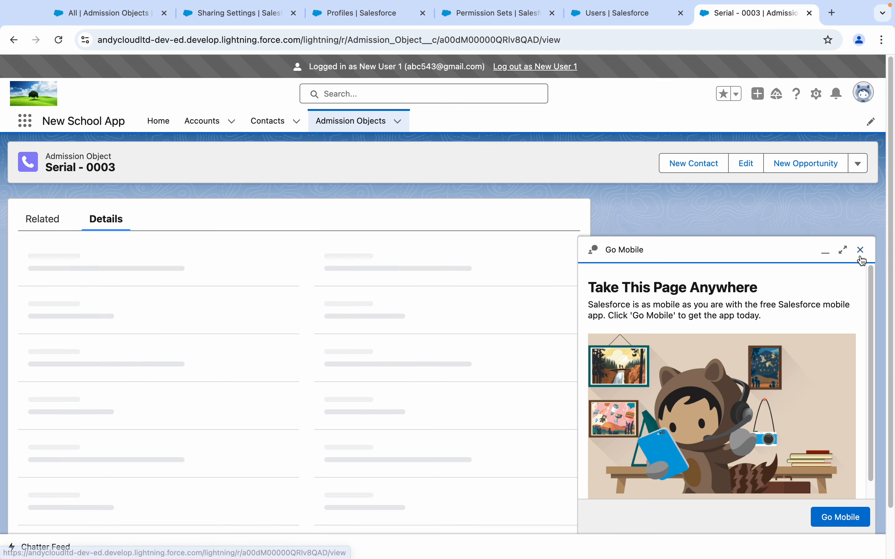
{"action": "left_click", "coordinate": [860, 250]}
{"action": "scroll", "coordinate": [865, 251], "scroll_direction": "down", "scroll_amount": 1}
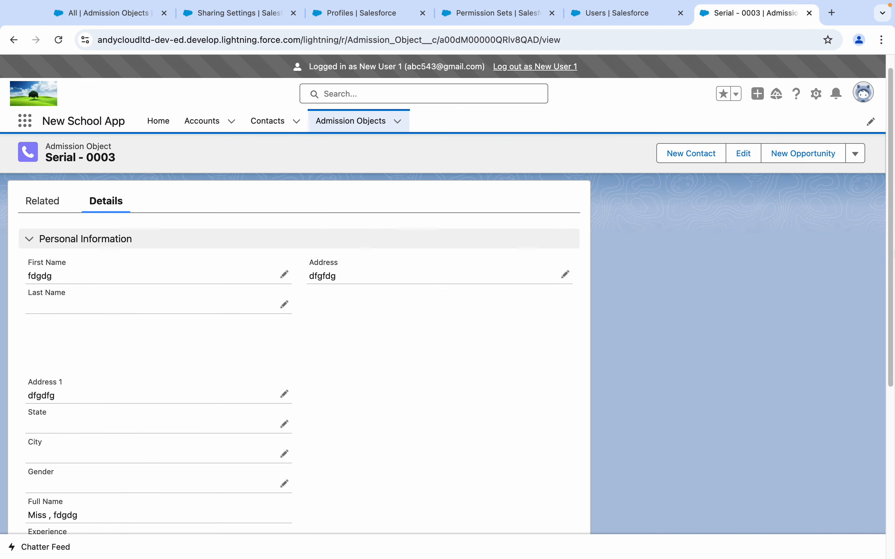
{"action": "scroll", "coordinate": [825, 364], "scroll_direction": "down", "scroll_amount": 6}
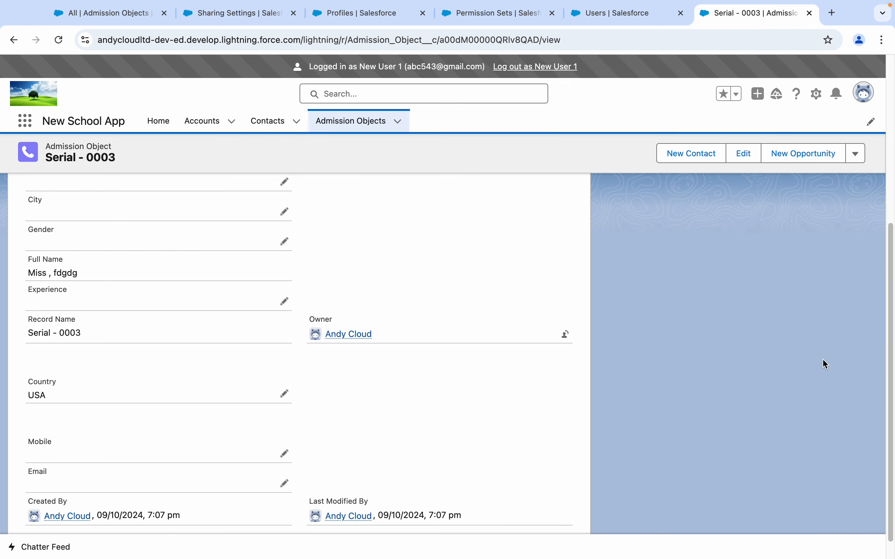
{"action": "scroll", "coordinate": [737, 391], "scroll_direction": "down", "scroll_amount": 1}
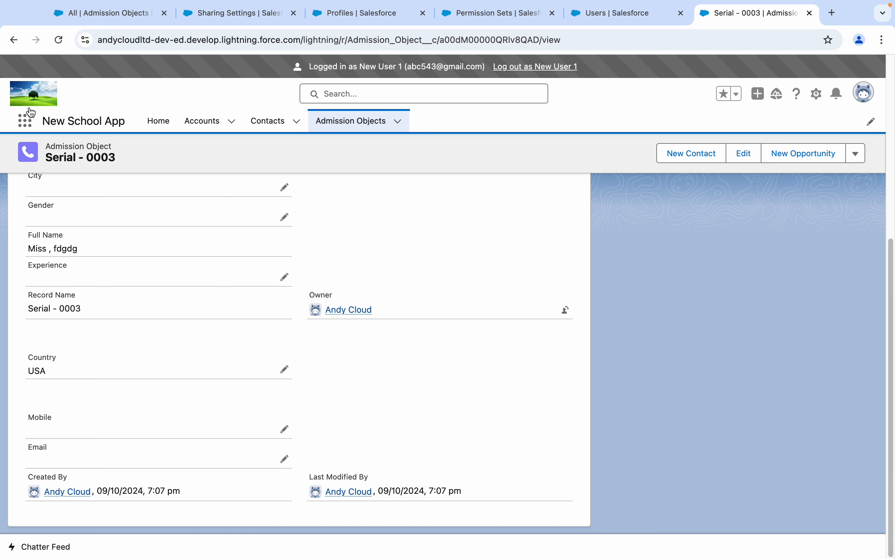
{"action": "left_click", "coordinate": [14, 39]}
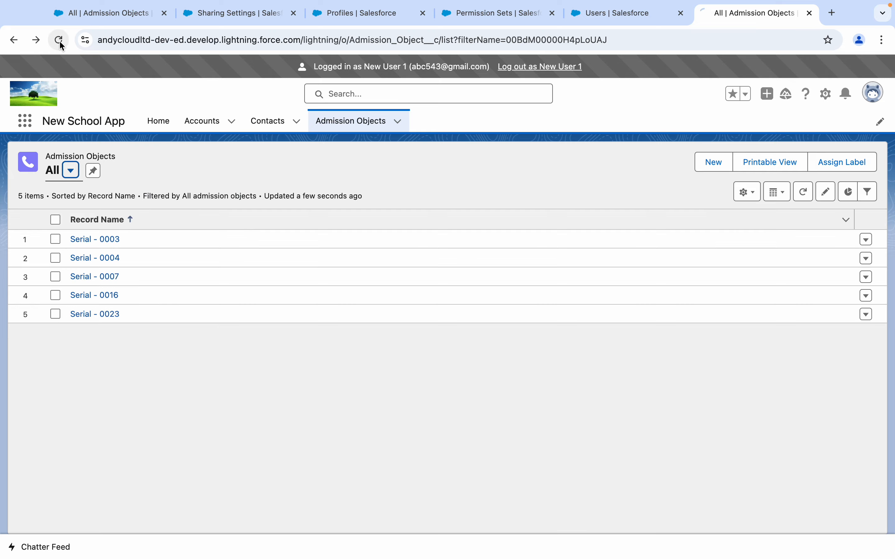
{"action": "left_click", "coordinate": [58, 40]}
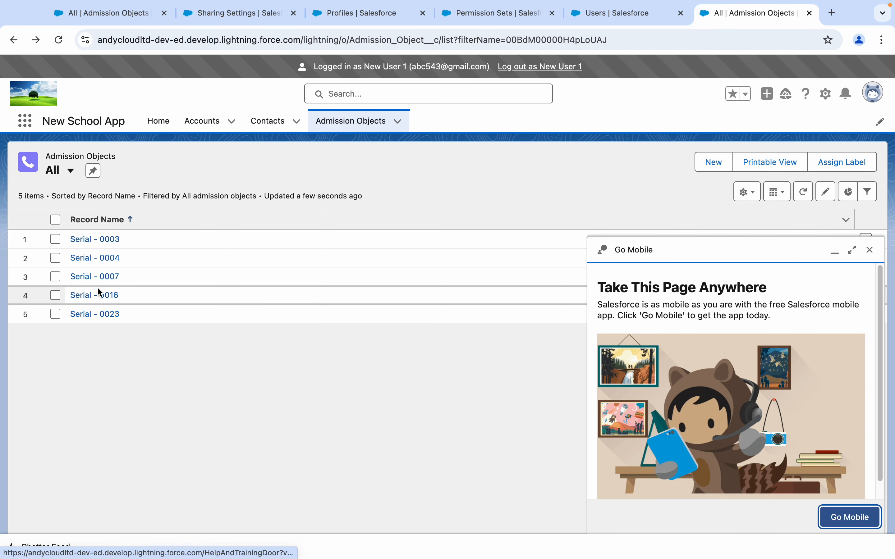
- Open record Serial - 0016, check its Owner and Country fields, and return to the All list
{"action": "left_click", "coordinate": [98, 295]}
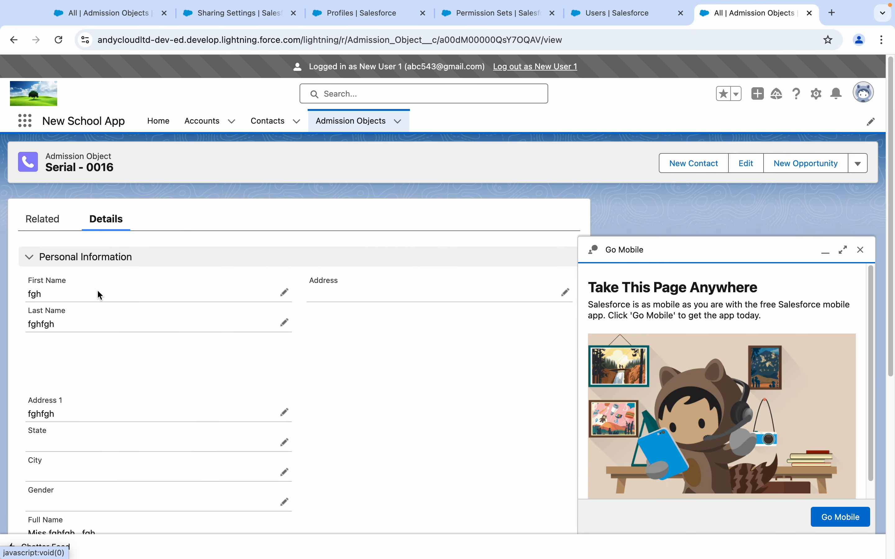
{"action": "left_click", "coordinate": [860, 250]}
{"action": "scroll", "coordinate": [889, 225], "scroll_direction": "down", "scroll_amount": 5}
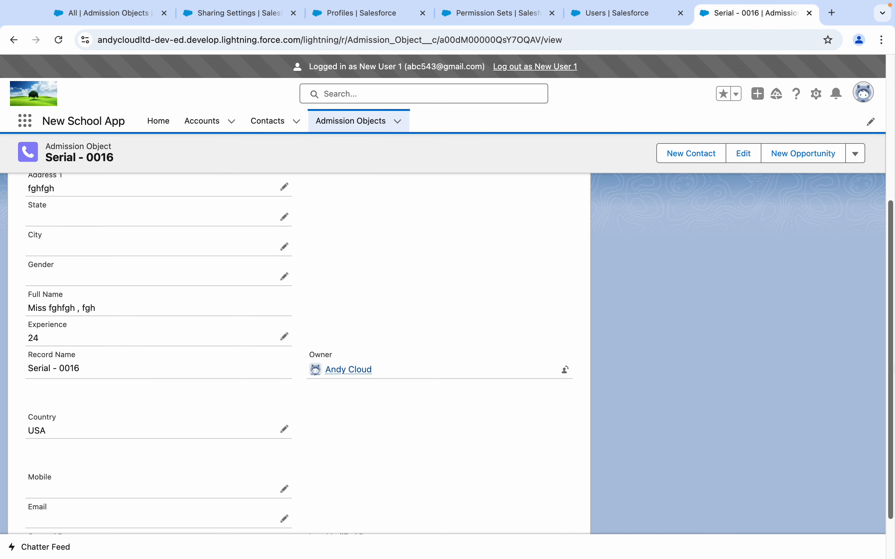
{"action": "scroll", "coordinate": [459, 354], "scroll_direction": "down", "scroll_amount": 2}
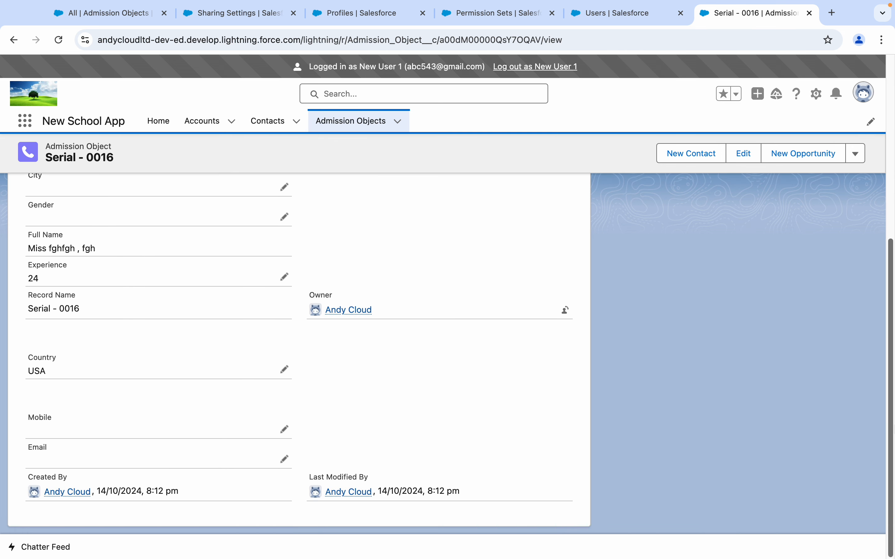
{"action": "scroll", "coordinate": [296, 333], "scroll_direction": "up", "scroll_amount": 5}
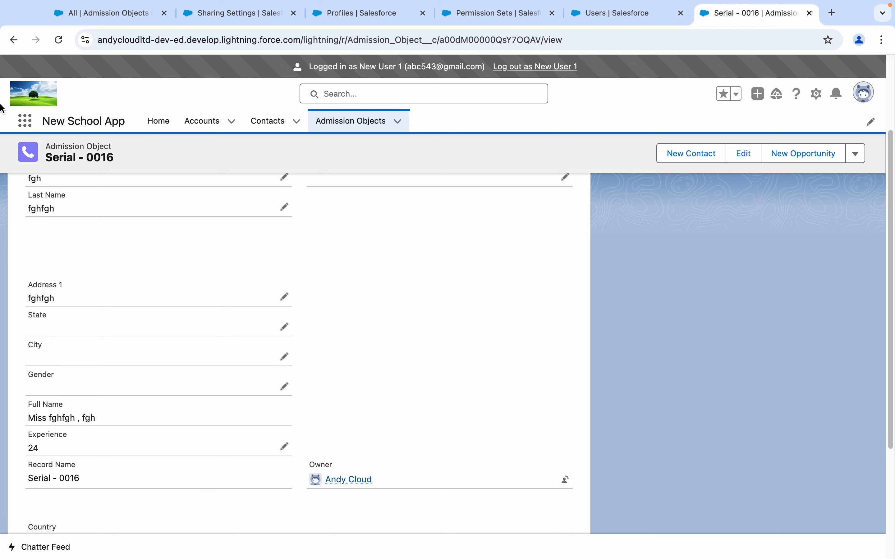
{"action": "left_click", "coordinate": [16, 43]}
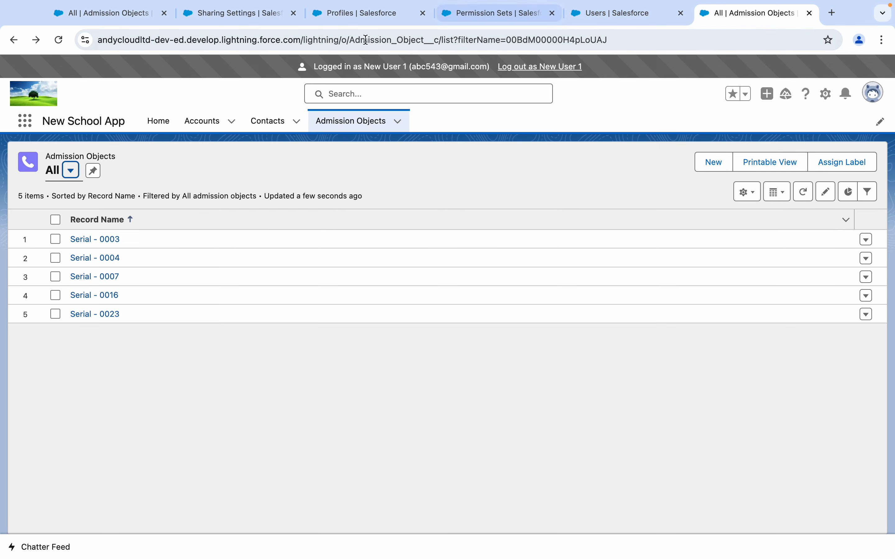
{"action": "left_click", "coordinate": [227, 21]}
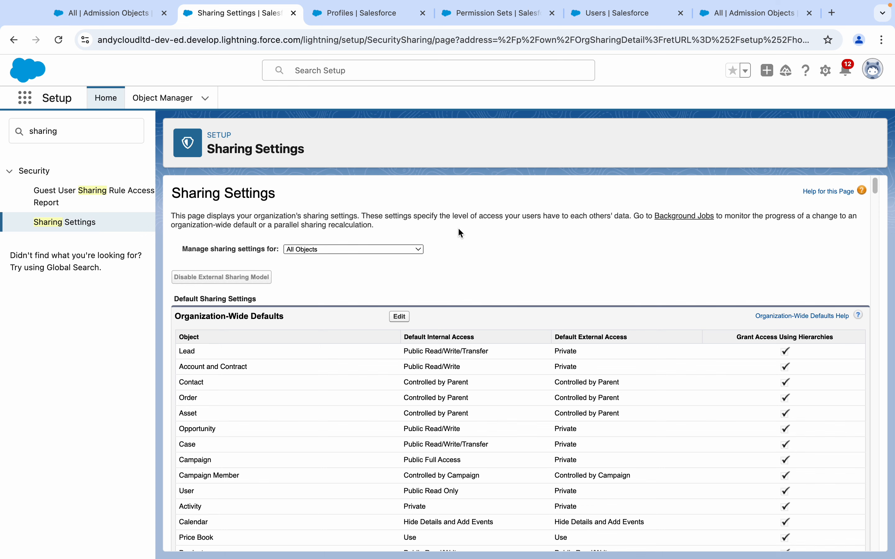
{"action": "left_click", "coordinate": [727, 14]}
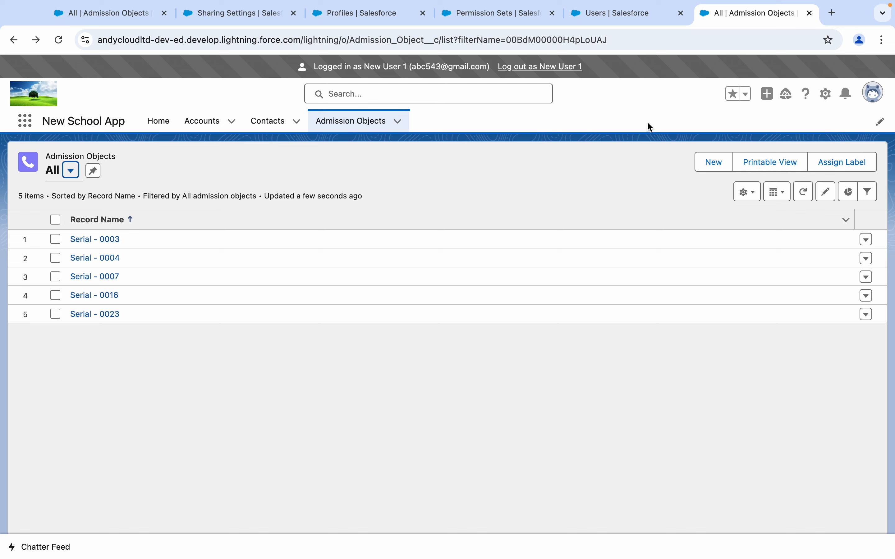
{"action": "left_click", "coordinate": [484, 175]}
- Try to open the Admission Object sharing rule for editing in Sharing Settings while still logged in as New User 1
{"action": "left_click", "coordinate": [236, 12]}
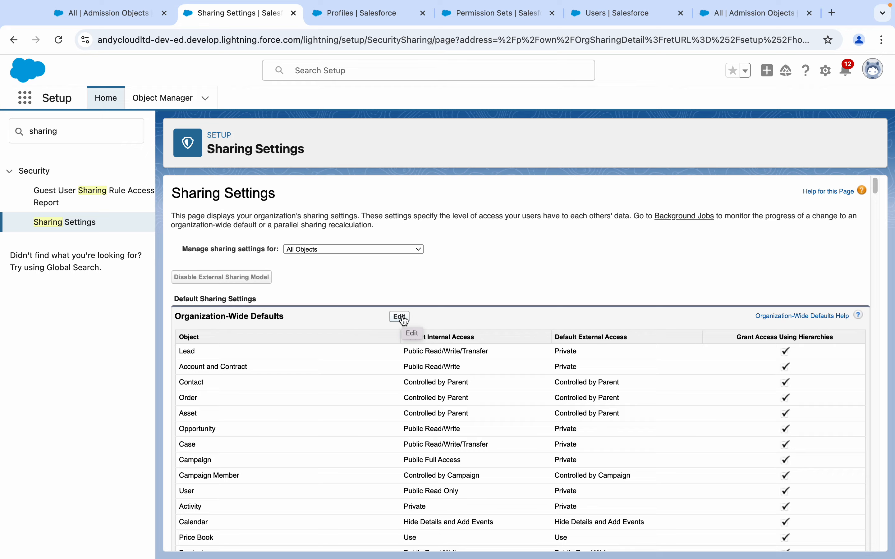
{"action": "left_click_drag", "start_coordinate": [875, 190], "coordinate": [894, 549]}
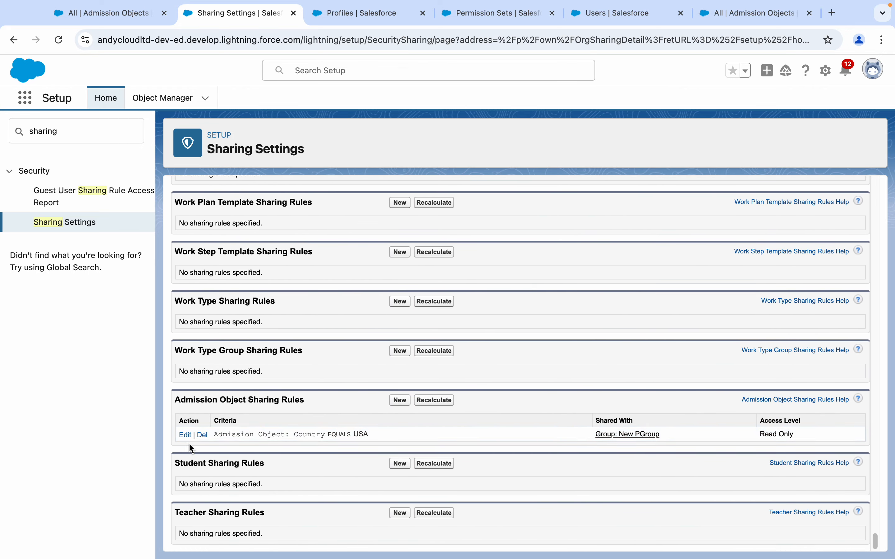
{"action": "left_click", "coordinate": [185, 435]}
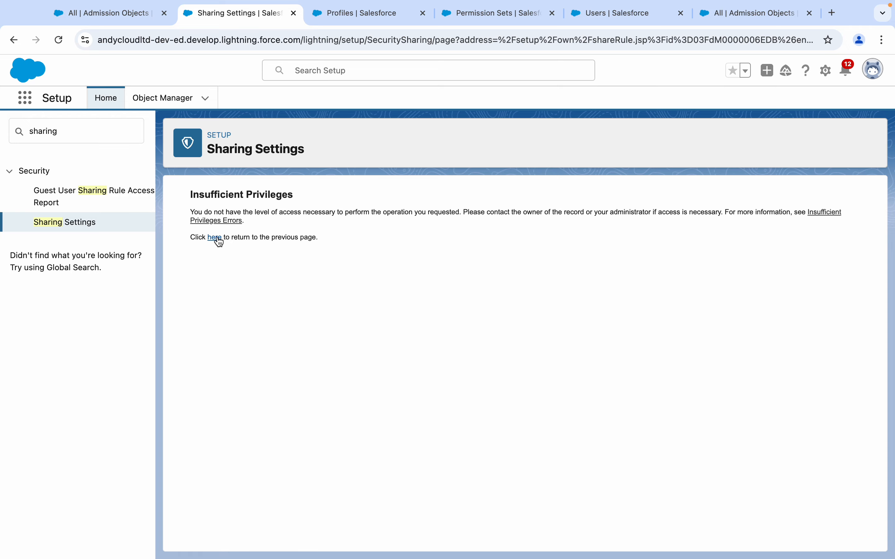
- Refresh the Admission Objects list, log out as New User 1, and close that browser tab
{"action": "left_click", "coordinate": [728, 7]}
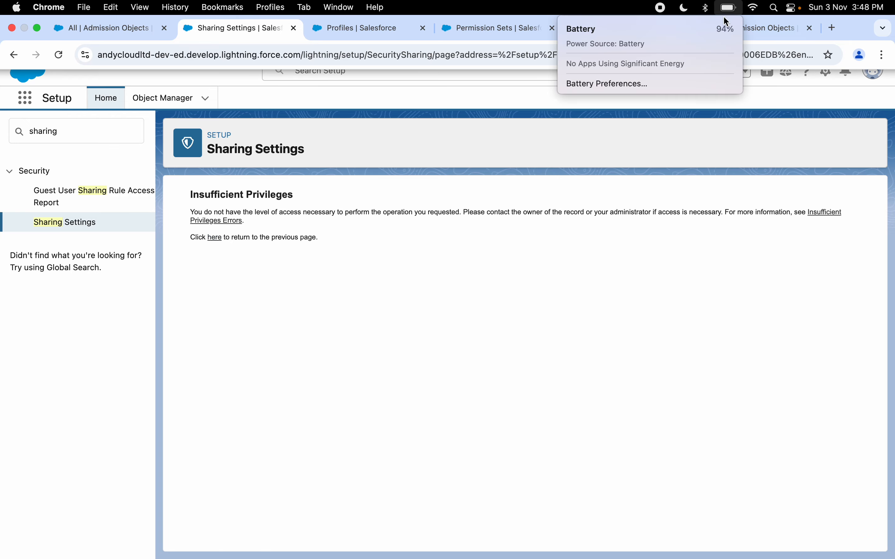
{"action": "left_click", "coordinate": [761, 25]}
{"action": "left_click", "coordinate": [620, 37]}
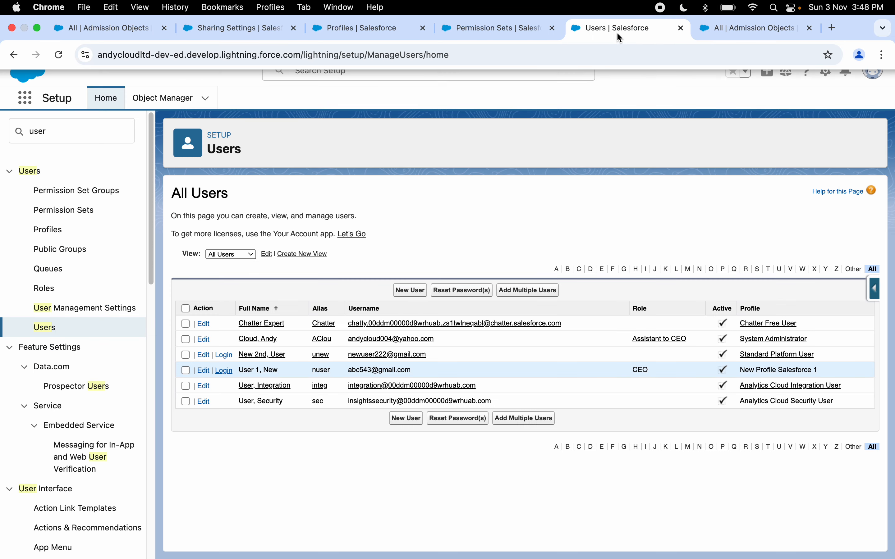
{"action": "left_click", "coordinate": [774, 8]}
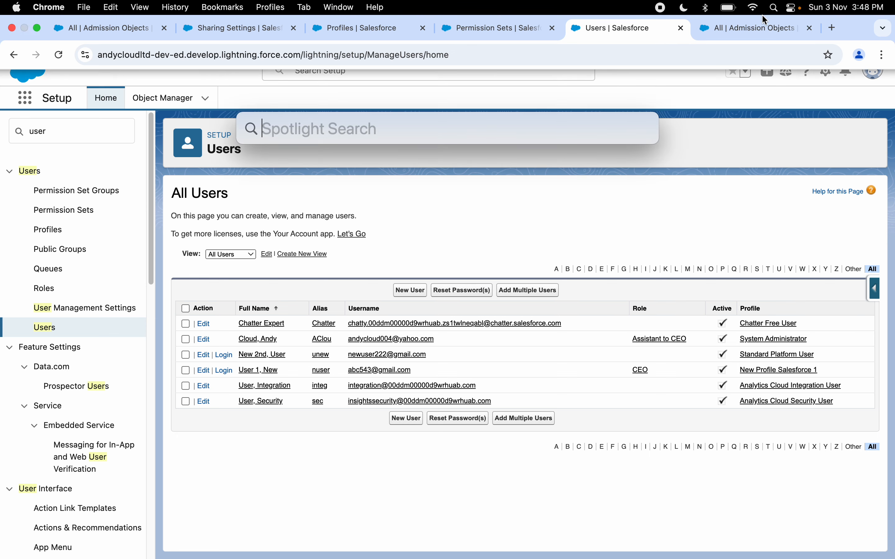
{"action": "left_click", "coordinate": [754, 27]}
{"action": "left_click", "coordinate": [59, 56]}
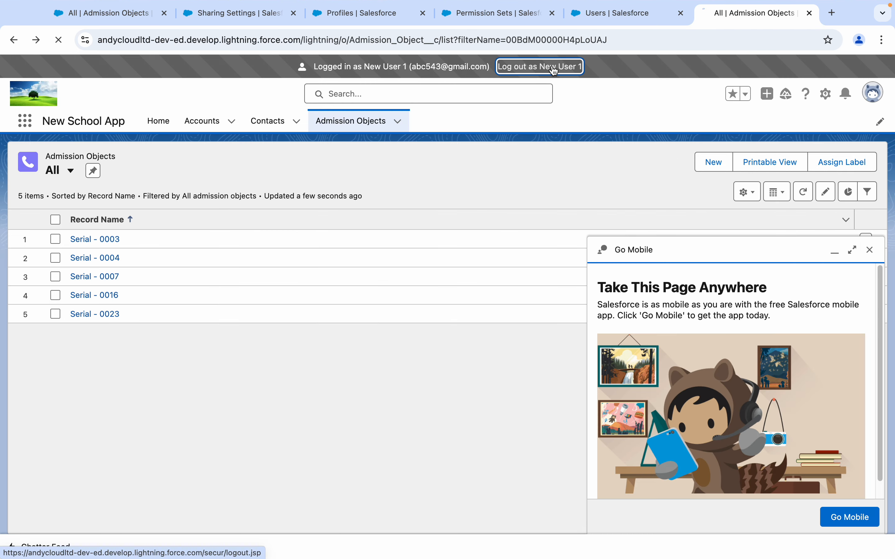
{"action": "left_click", "coordinate": [554, 67]}
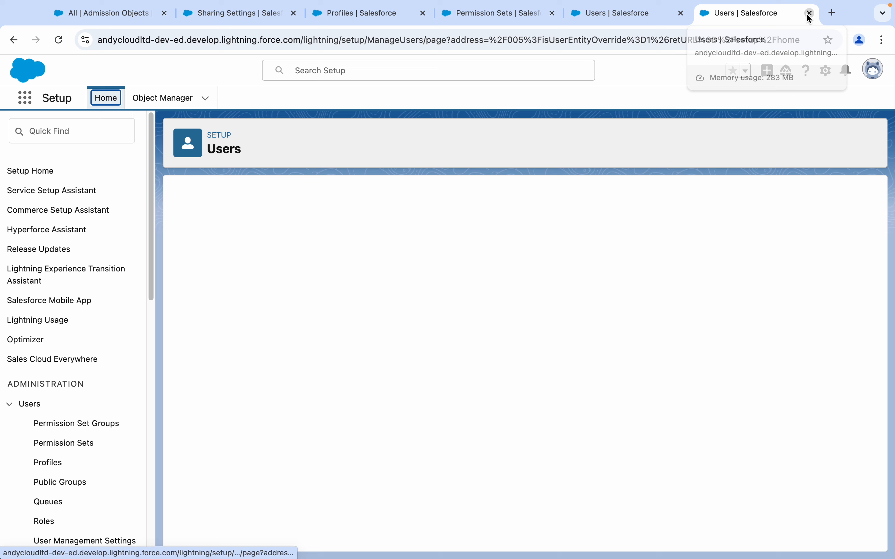
{"action": "left_click", "coordinate": [808, 14]}
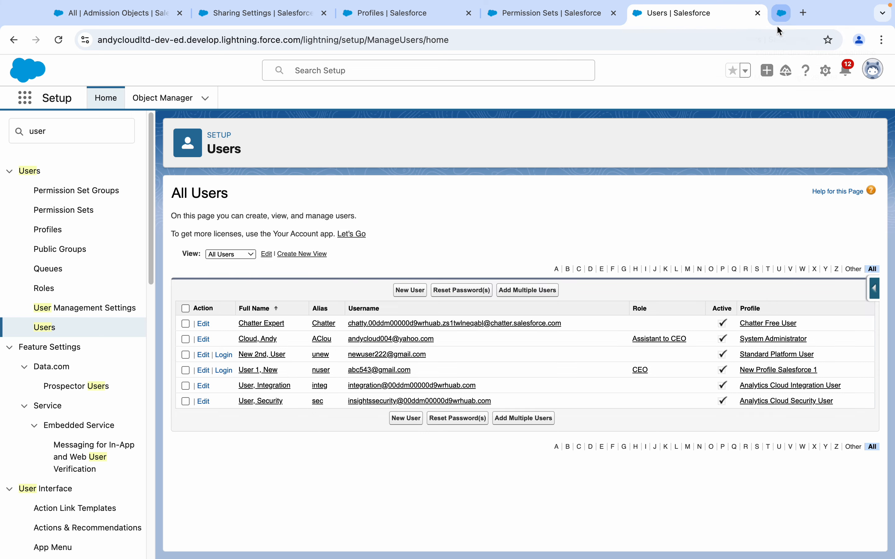
- Reload the Admission Object sharing rule in Sharing Settings, review its setup, and leave it without saving
{"action": "left_click", "coordinate": [243, 14]}
{"action": "left_click", "coordinate": [59, 39]}
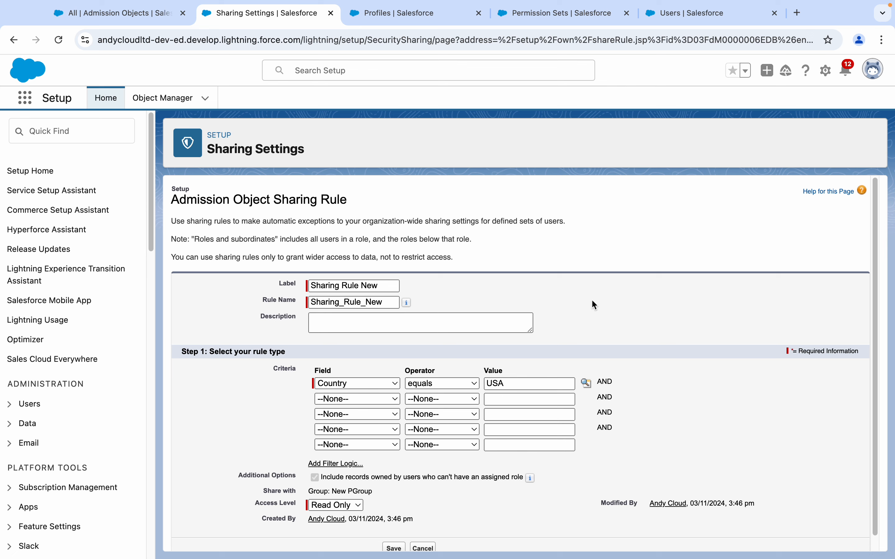
{"action": "left_click", "coordinate": [423, 547]}
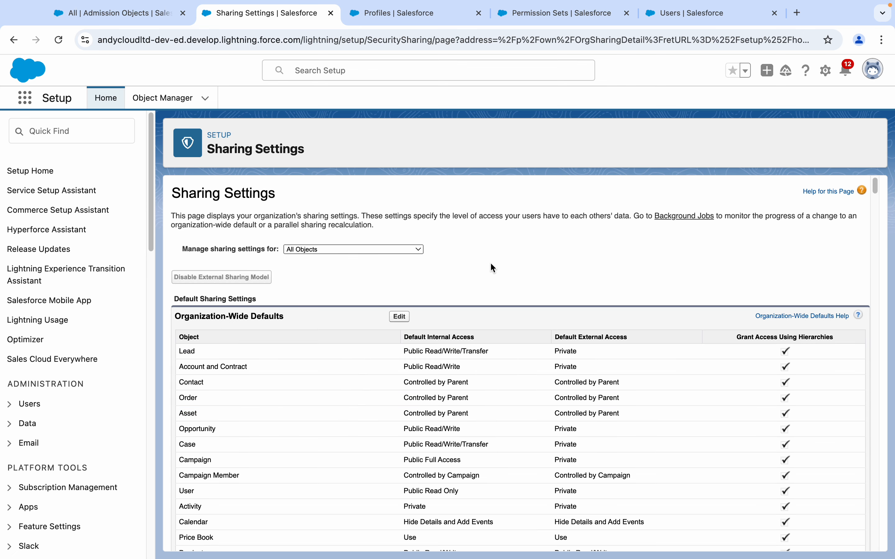
- Find the Admission Object sharing rule in Sharing Settings, open it to examine its criteria field choices, and cancel the edit
{"action": "key", "text": "super+f"}
{"action": "key", "text": "Return"}
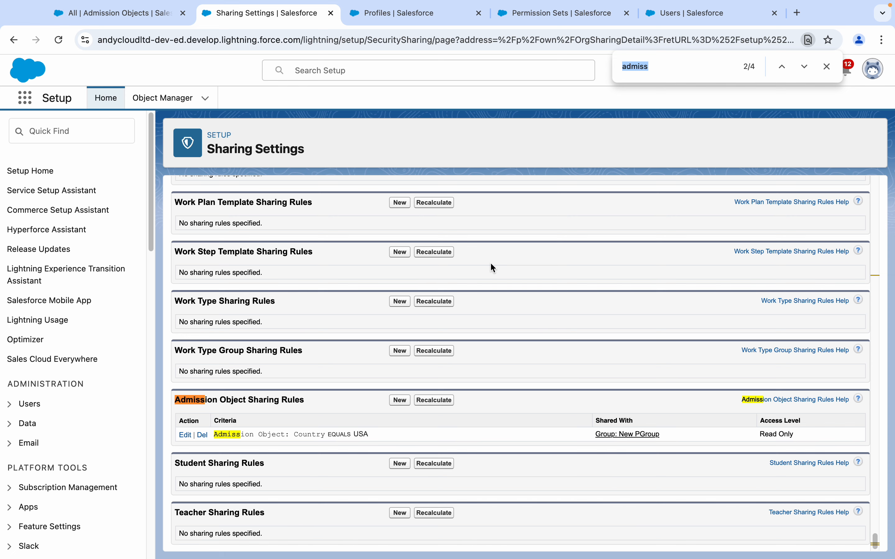
{"action": "left_click", "coordinate": [185, 435]}
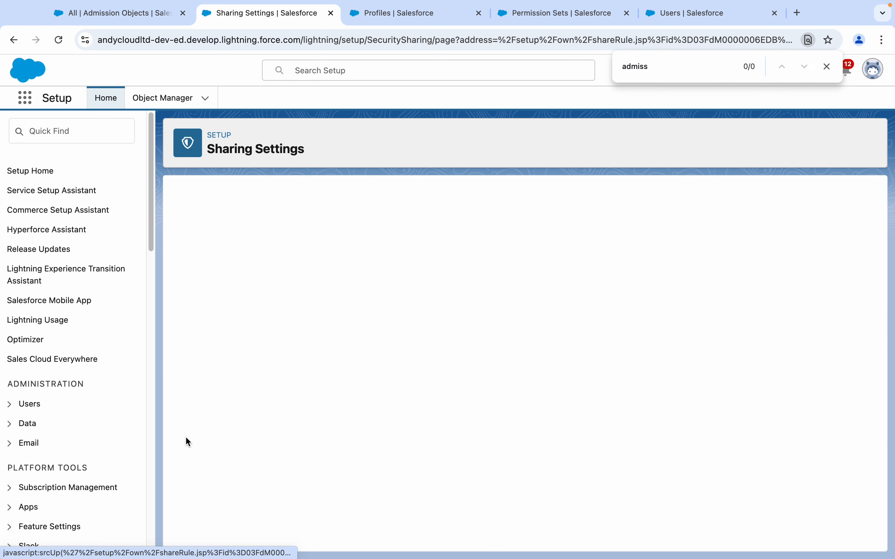
{"action": "scroll", "coordinate": [874, 384], "scroll_direction": "down", "scroll_amount": 1}
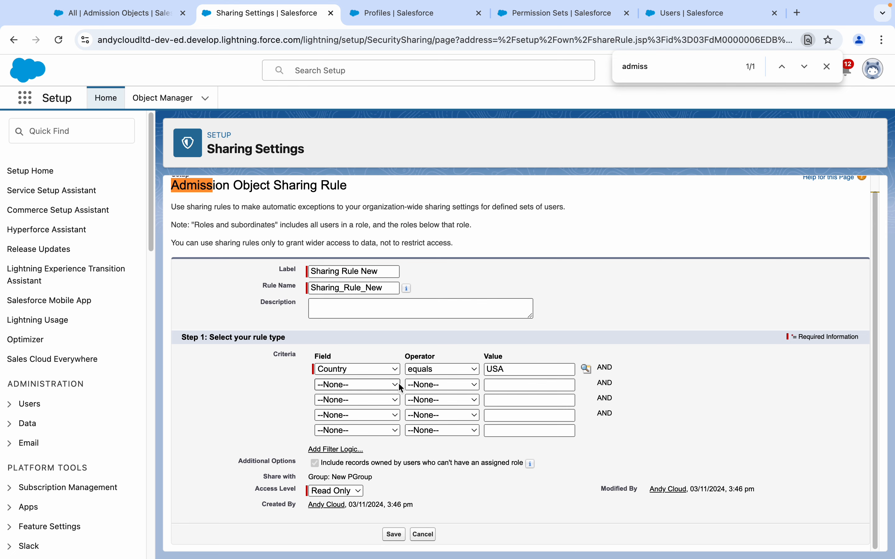
{"action": "left_click", "coordinate": [375, 368]}
{"action": "left_click", "coordinate": [375, 368]}
{"action": "left_click", "coordinate": [423, 535]}
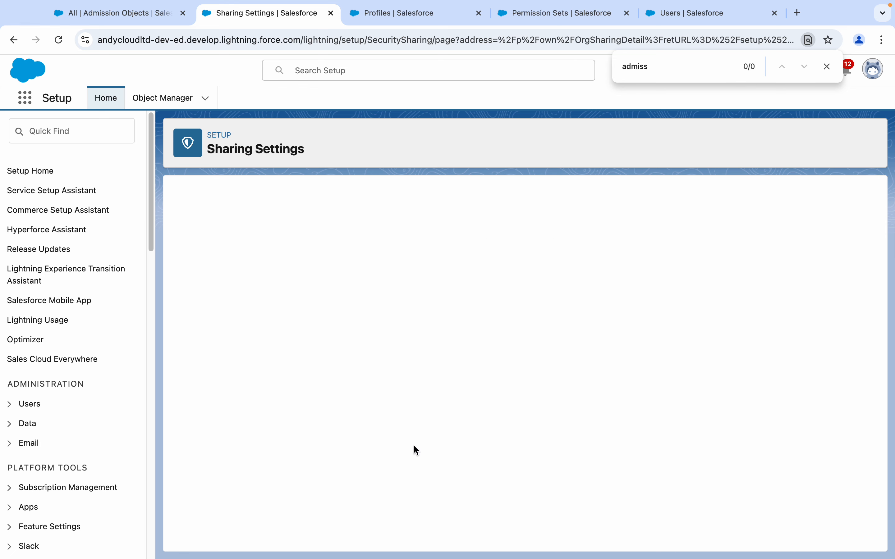
- Delete the Admission Object sharing rule for Country equals USA, accepting the background recalculation of sharing access
{"action": "key", "text": "super+f"}
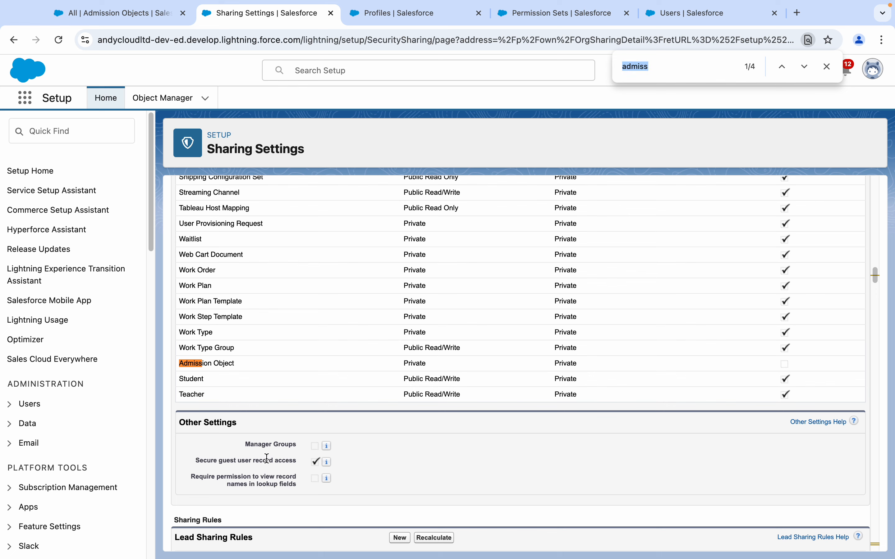
{"action": "key", "text": "Return"}
{"action": "left_click", "coordinate": [202, 435]}
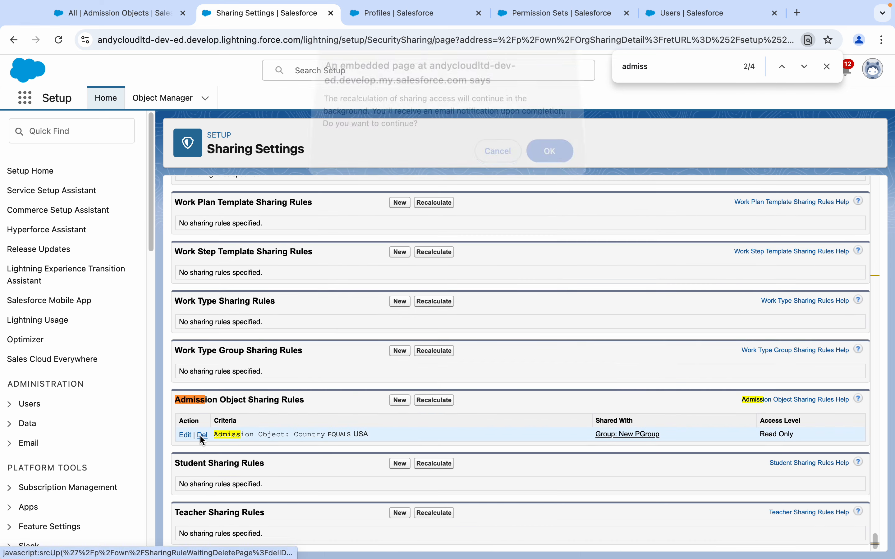
{"action": "left_click", "coordinate": [549, 157]}
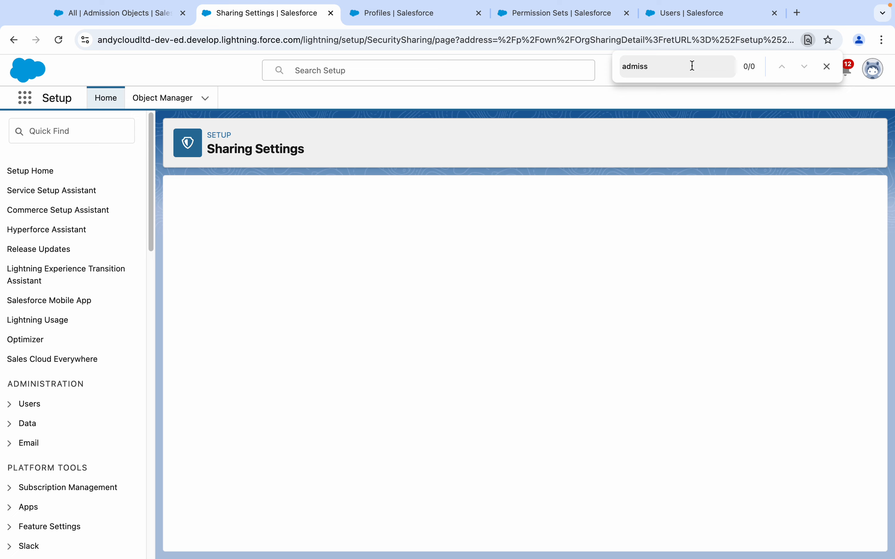
- Locate the Admission Object Sharing Rules section in Sharing Settings by finding "admiss" on the page
{"action": "key", "text": "super+f"}
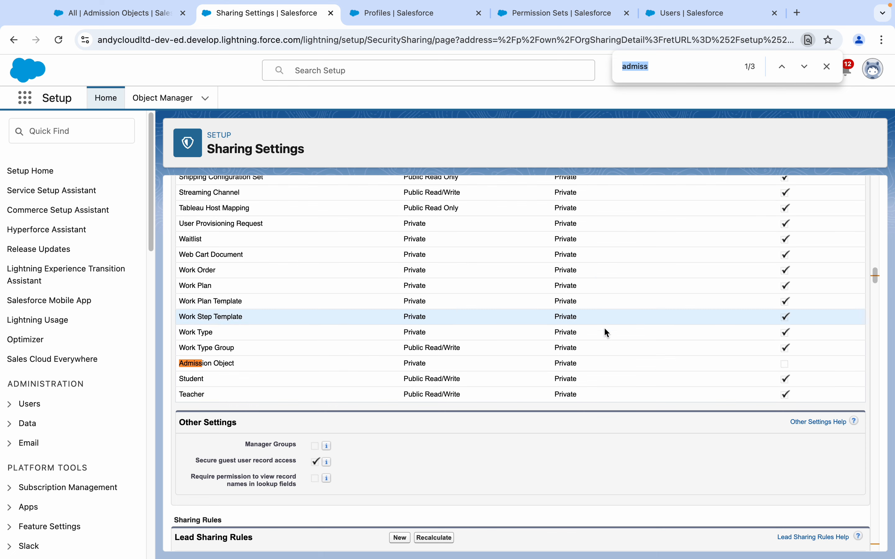
{"action": "left_click", "coordinate": [802, 71]}
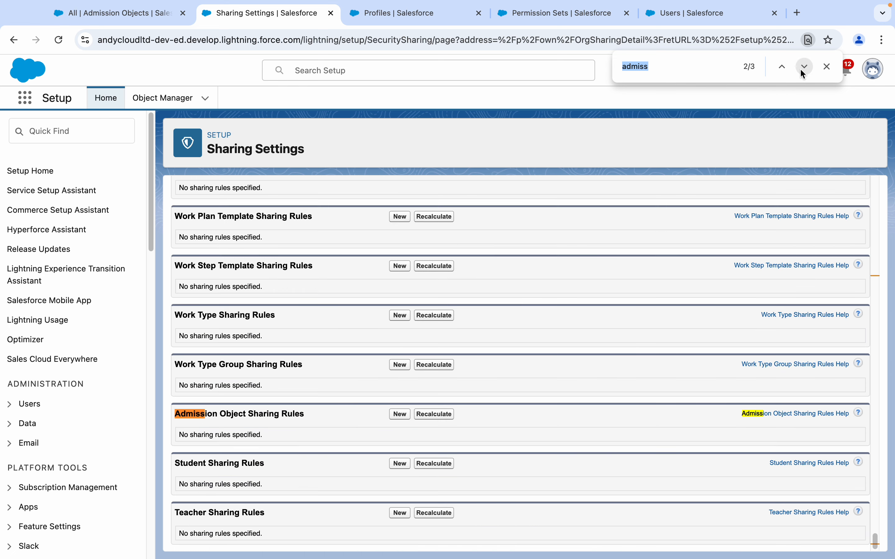
{"action": "left_click", "coordinate": [801, 71]}
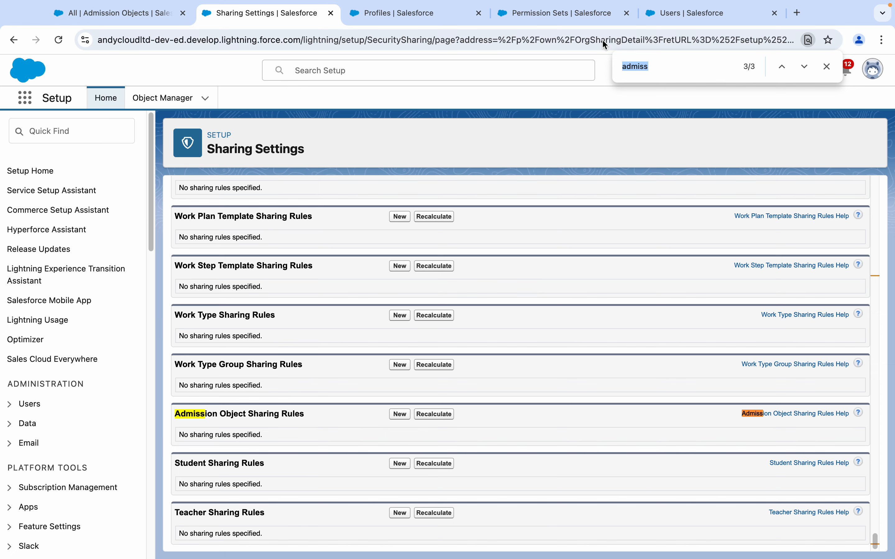
- Reload the Users setup page and return to Sharing Settings
{"action": "left_click", "coordinate": [668, 14]}
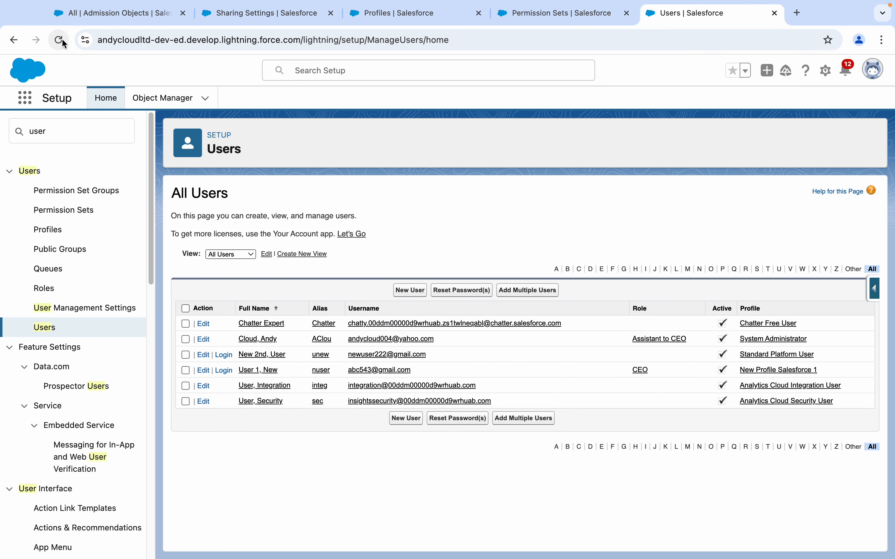
{"action": "left_click", "coordinate": [59, 40]}
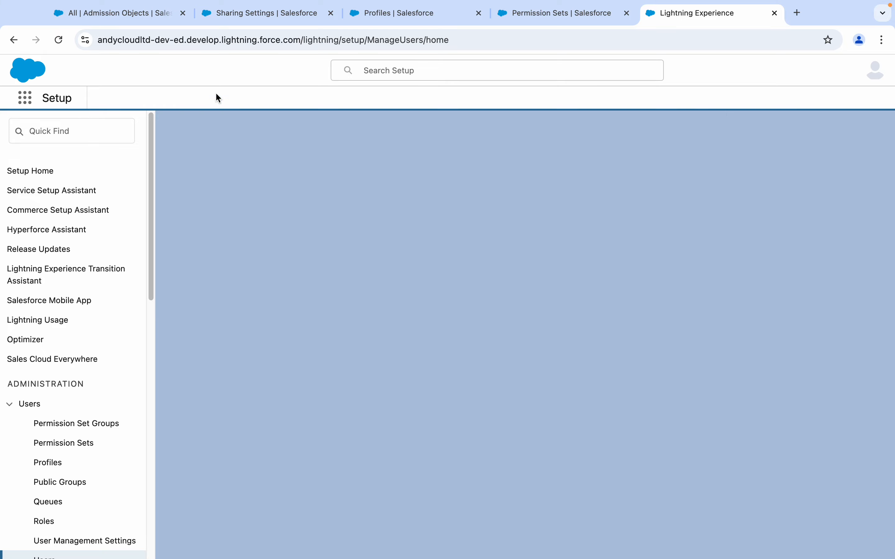
{"action": "left_click", "coordinate": [226, 14]}
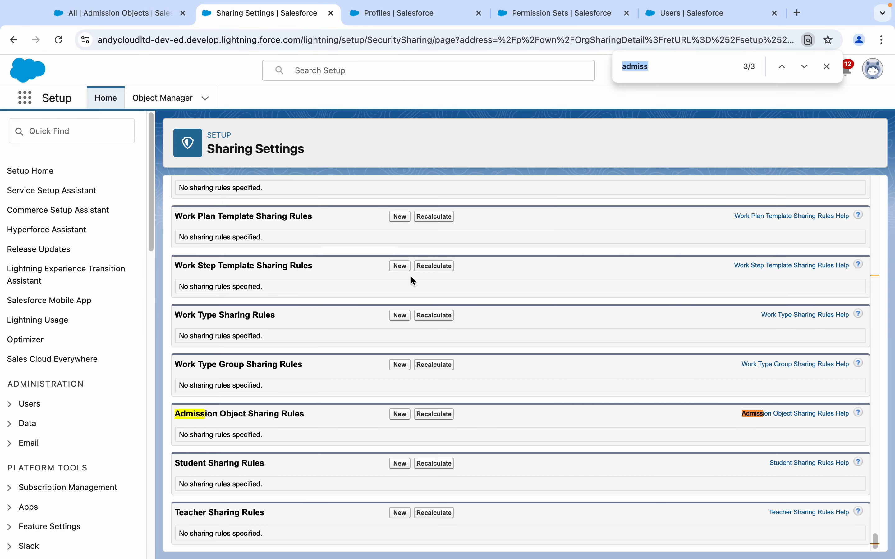
- Create a new Admission Object sharing rule covering records owned by members of the CEO role
{"action": "left_click", "coordinate": [400, 416]}
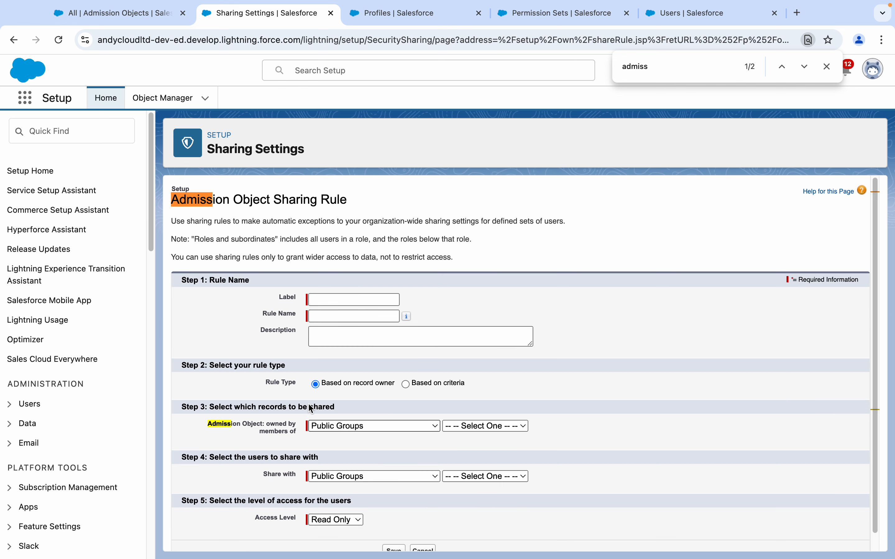
{"action": "scroll", "coordinate": [881, 317], "scroll_direction": "down", "scroll_amount": 1}
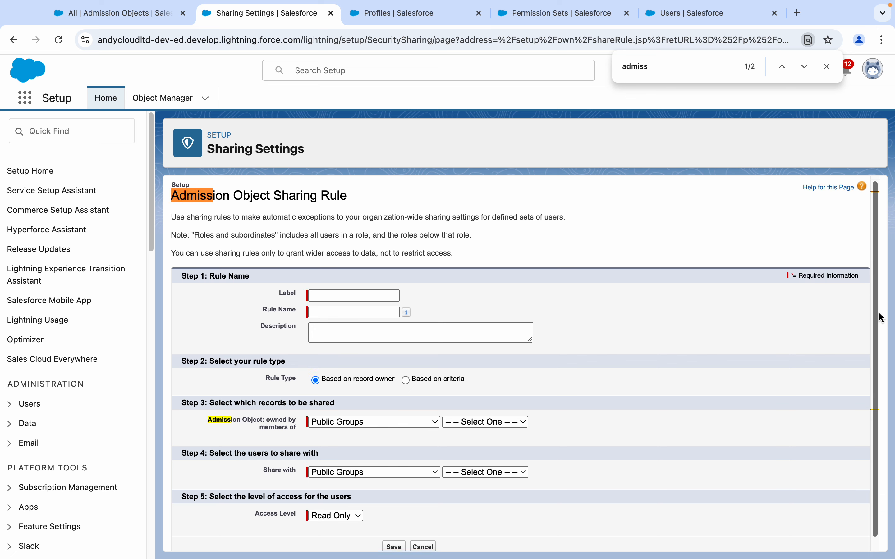
{"action": "scroll", "coordinate": [880, 317], "scroll_direction": "down", "scroll_amount": 2}
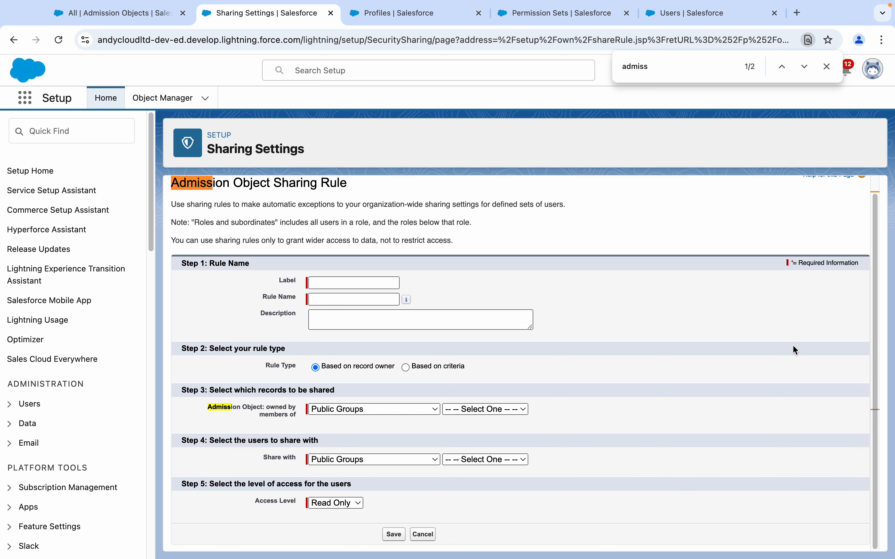
{"action": "left_click", "coordinate": [379, 407]}
{"action": "left_click", "coordinate": [368, 427]}
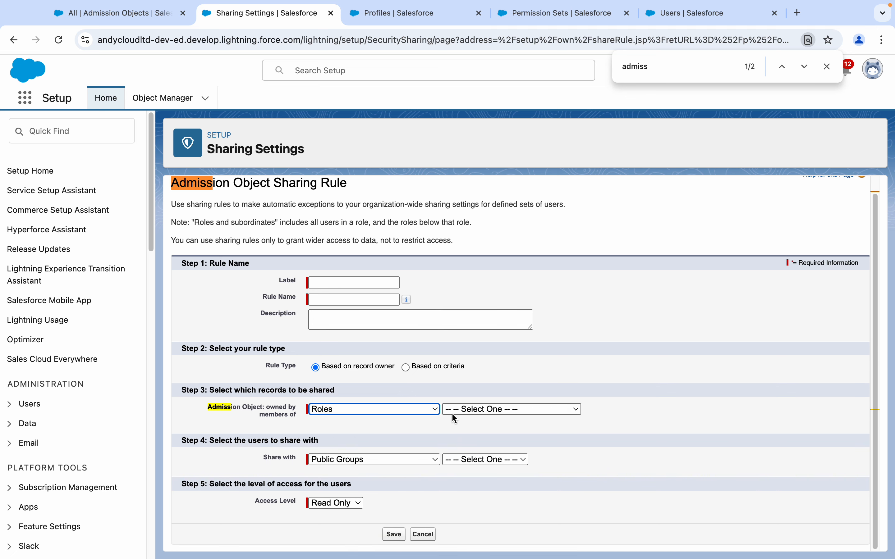
{"action": "left_click", "coordinate": [463, 411]}
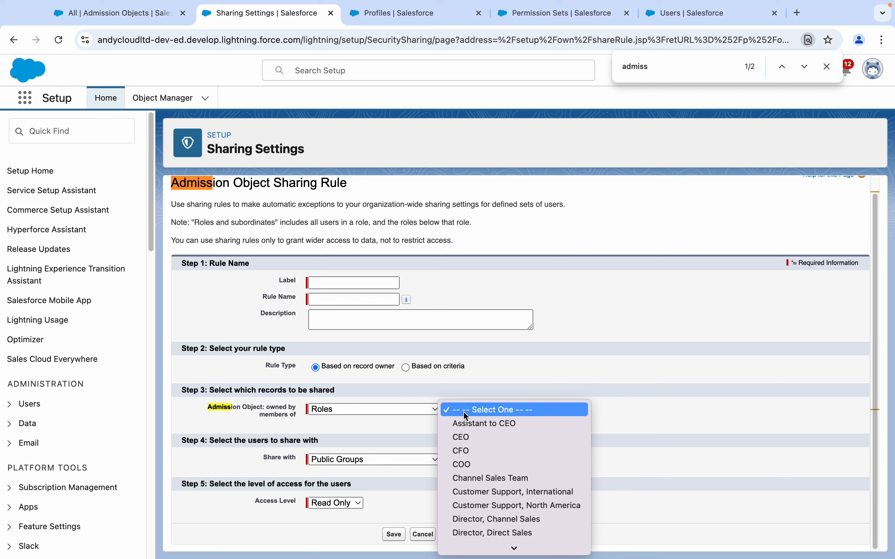
{"action": "left_click", "coordinate": [467, 438]}
- Set the rule to share the records with the COO role
{"action": "left_click", "coordinate": [357, 460]}
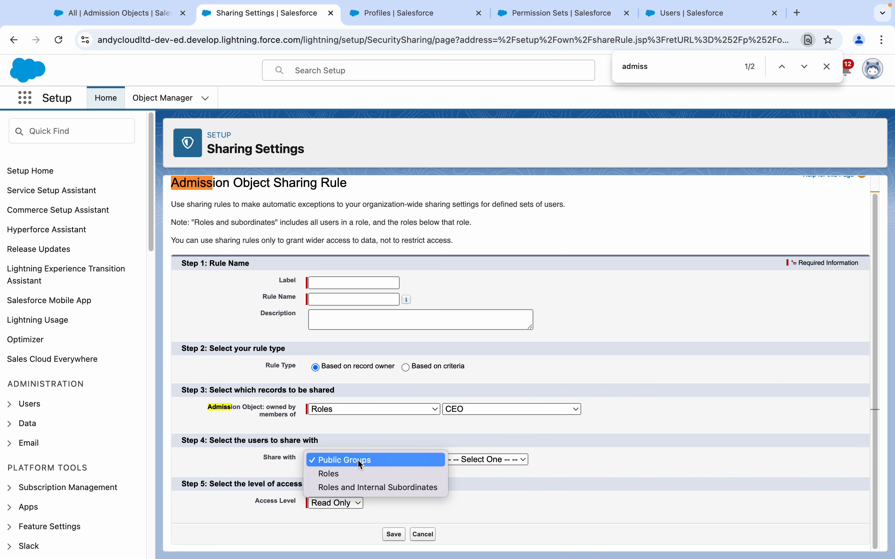
{"action": "left_click", "coordinate": [478, 460]}
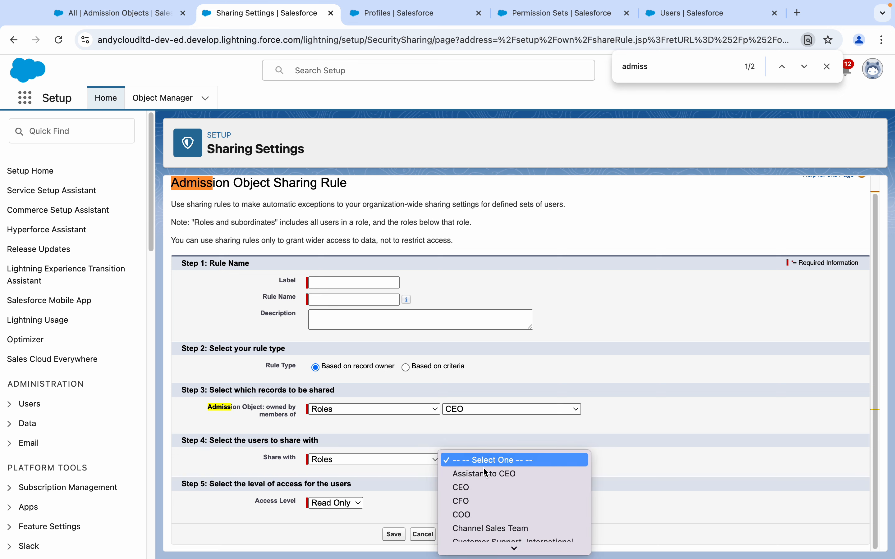
{"action": "left_click", "coordinate": [468, 515]}
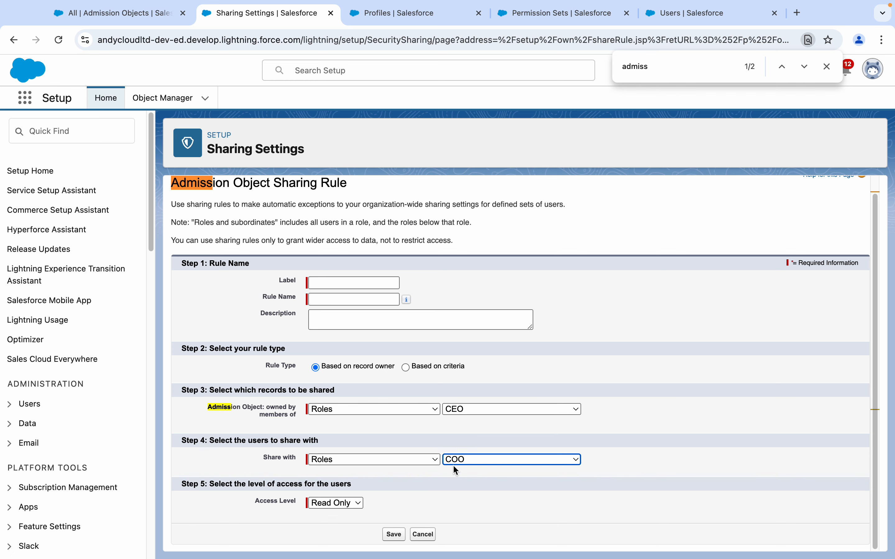
- Review the owner category choices and switch the sharing rule's type to Based on criteria
{"action": "left_click", "coordinate": [339, 408]}
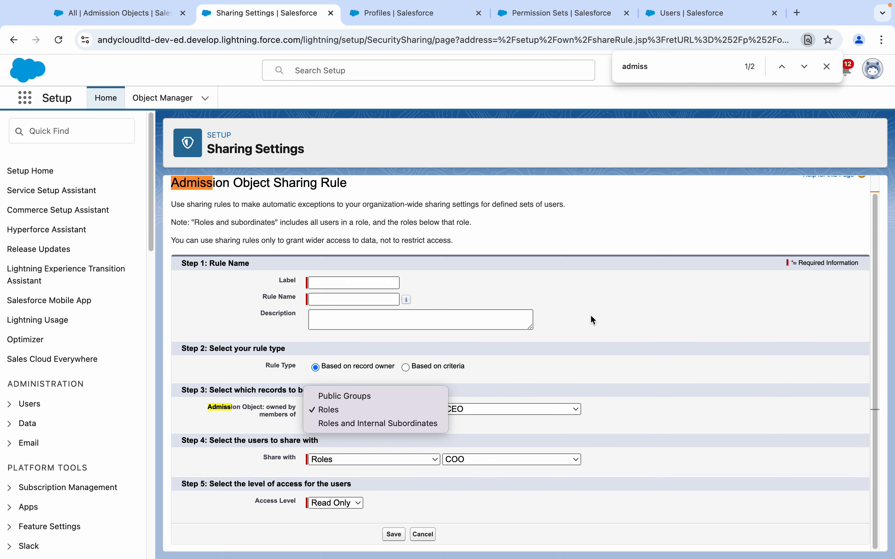
{"action": "left_click", "coordinate": [393, 375]}
{"action": "left_click", "coordinate": [405, 367]}
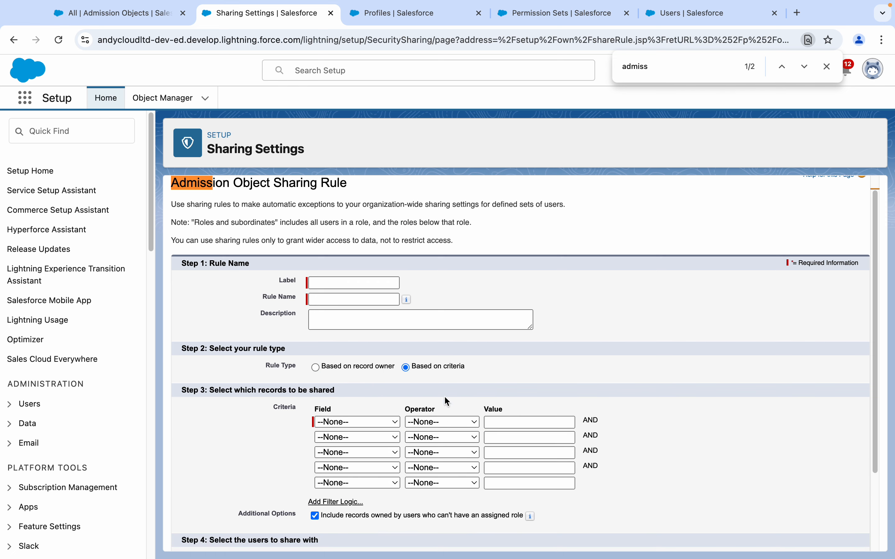
- Log in as New User 1, check the All list view of Admission Objects, and log out again
{"action": "left_click", "coordinate": [690, 13]}
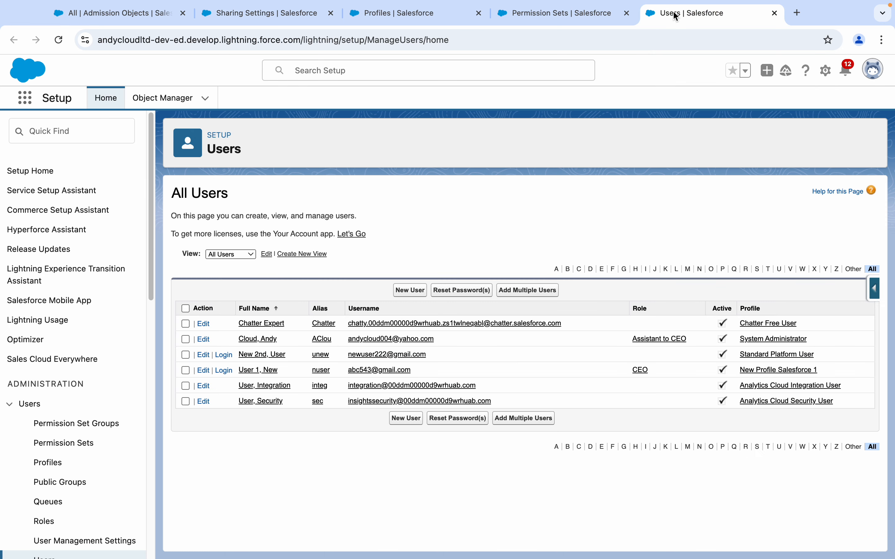
{"action": "left_click", "coordinate": [225, 370]}
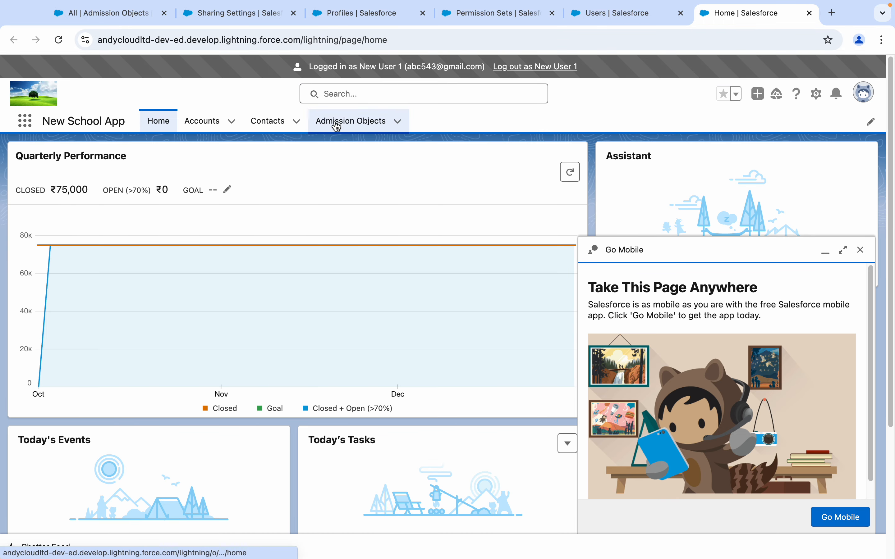
{"action": "left_click", "coordinate": [336, 127]}
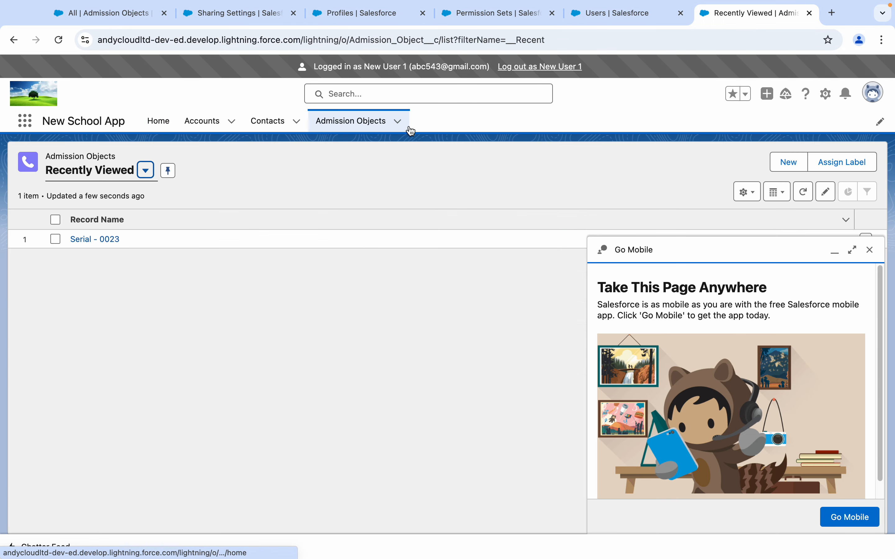
{"action": "left_click", "coordinate": [397, 121]}
{"action": "left_click", "coordinate": [360, 241]}
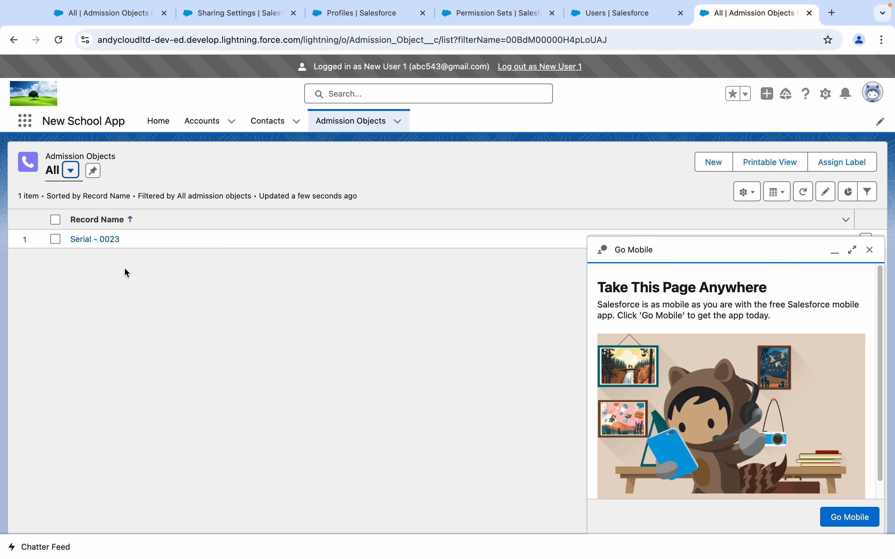
{"action": "left_click", "coordinate": [870, 250]}
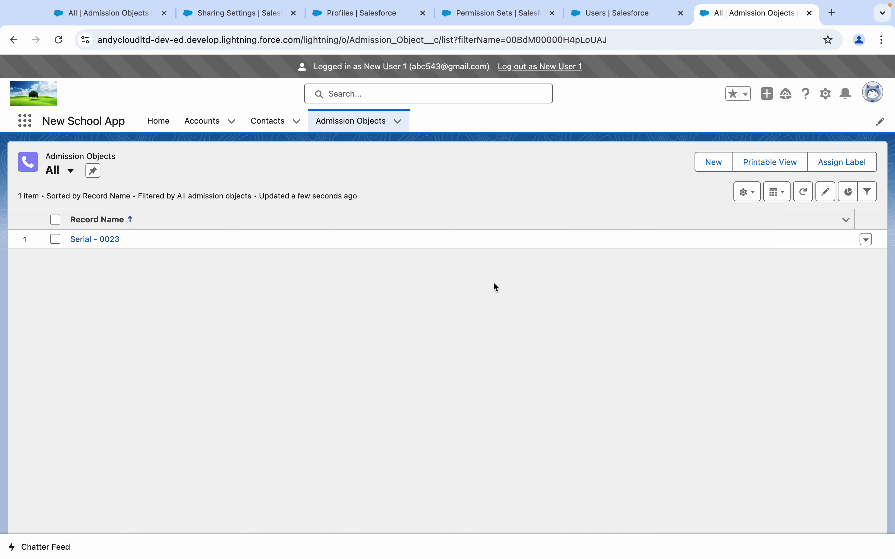
{"action": "left_click", "coordinate": [554, 72]}
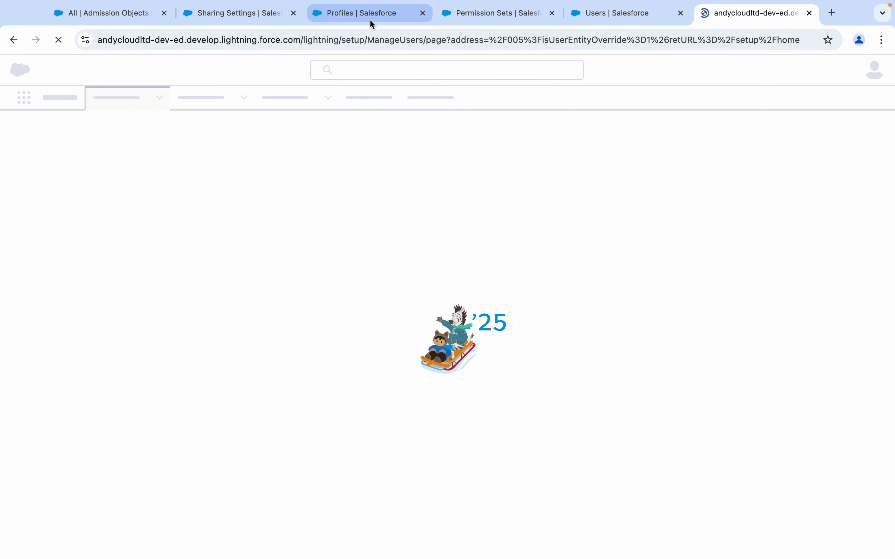
- Return to the new Admission Object sharing rule and examine the available criteria fields without choosing one
{"action": "left_click", "coordinate": [371, 21]}
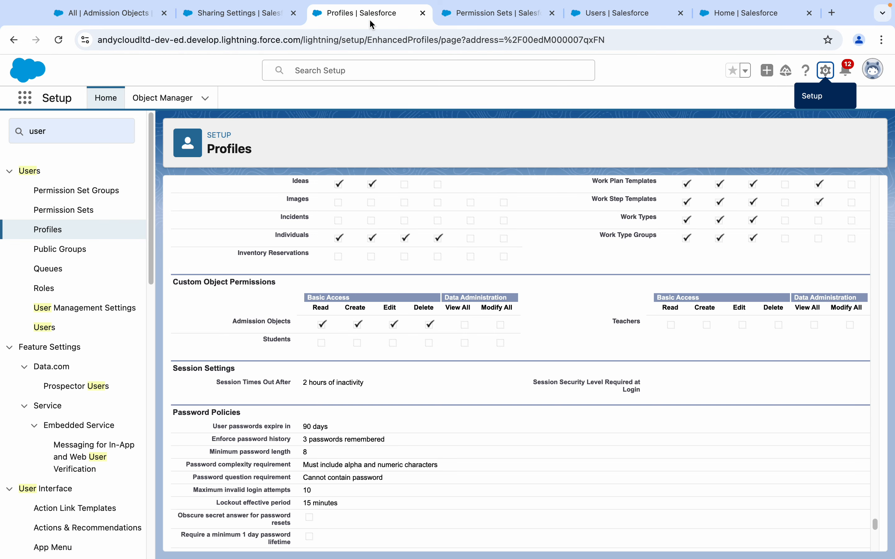
{"action": "left_click", "coordinate": [236, 19]}
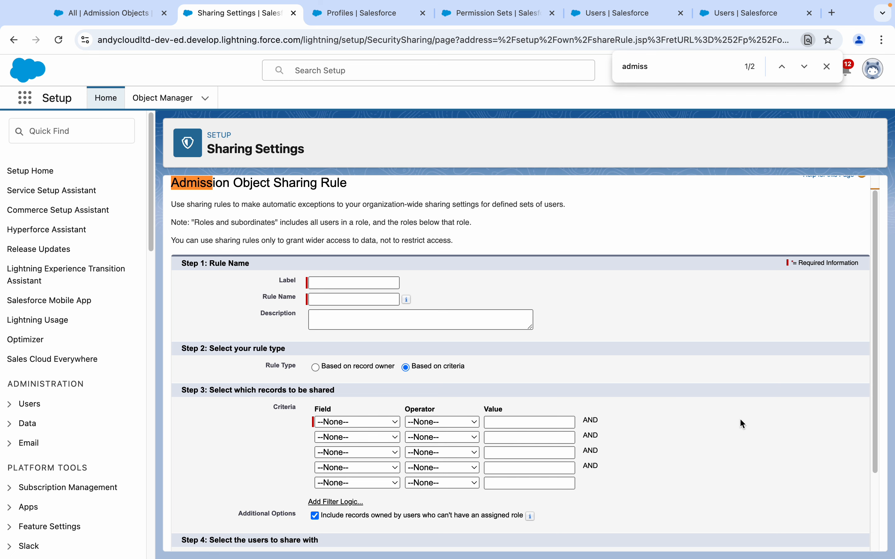
{"action": "left_click", "coordinate": [335, 423]}
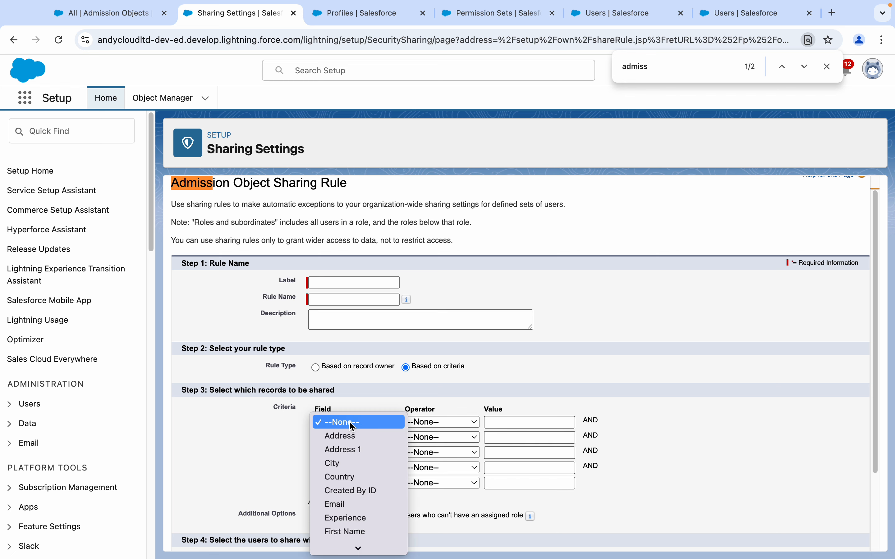
{"action": "mouse_move", "coordinate": [357, 547]}
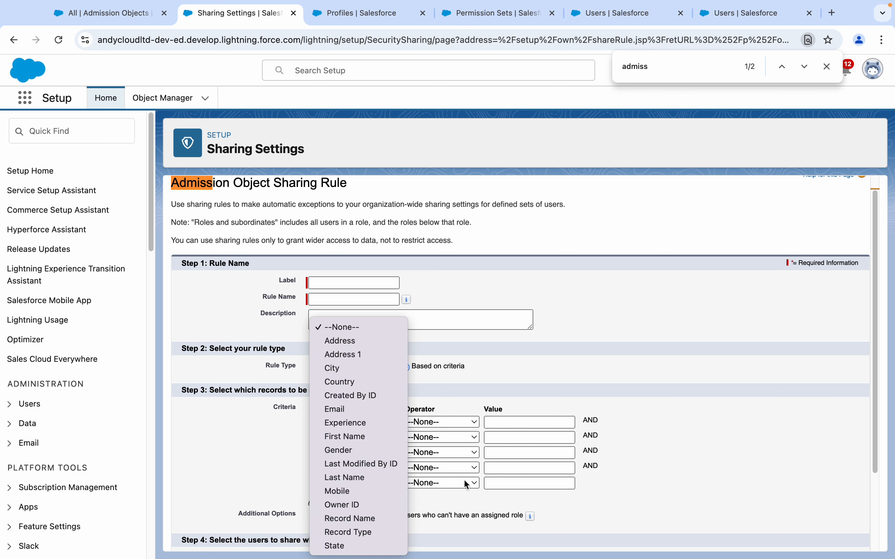
{"action": "left_click", "coordinate": [670, 430]}
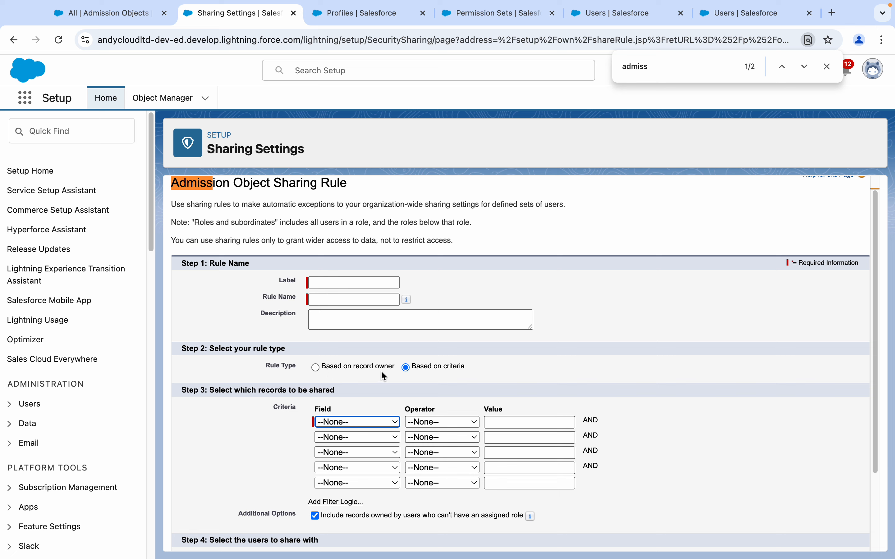
- Set the sharing rule's type to Based on record owner and open its access level choices
{"action": "left_click", "coordinate": [315, 367]}
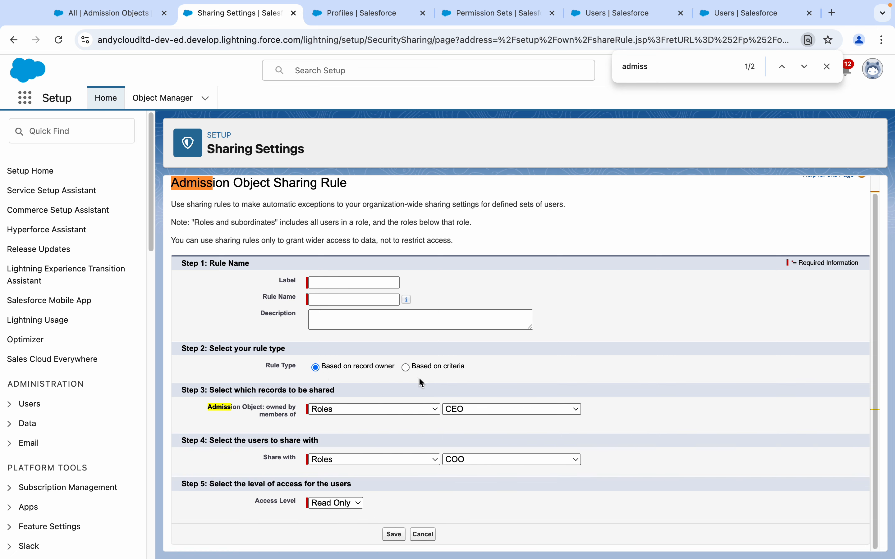
{"action": "left_click", "coordinate": [331, 503]}
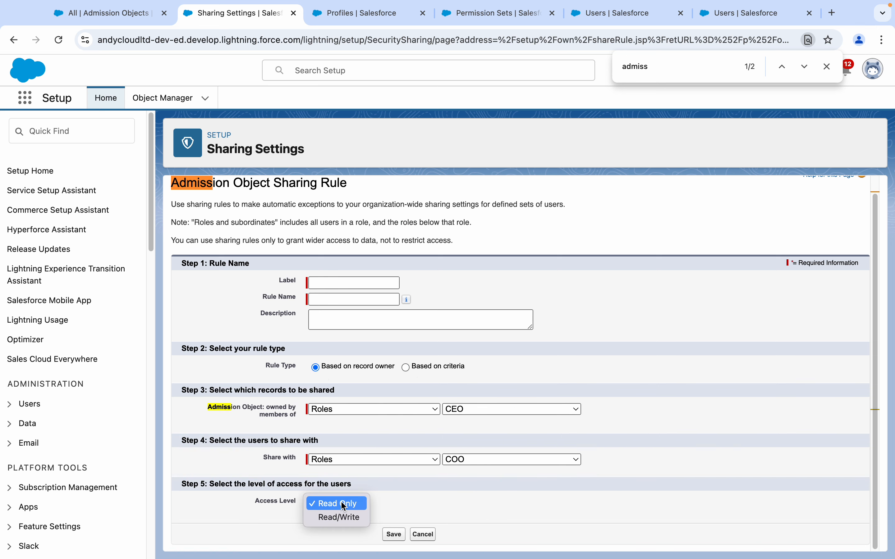